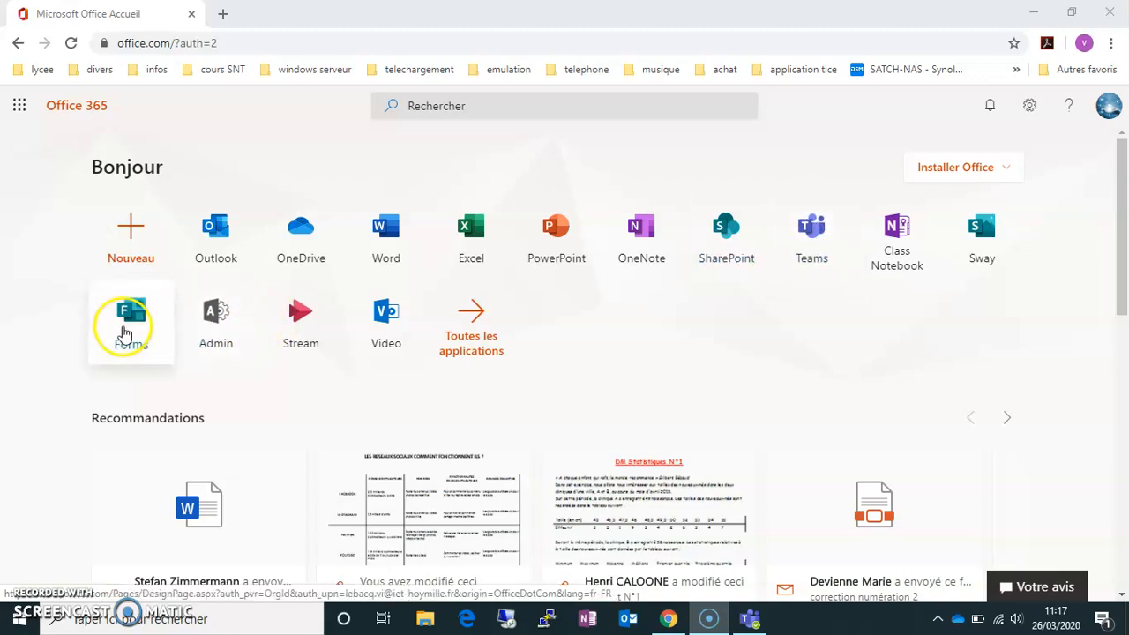
- Open Forms from the Office 365 home page and look through the existing forms under Mes formulaires
left_click(124, 333)
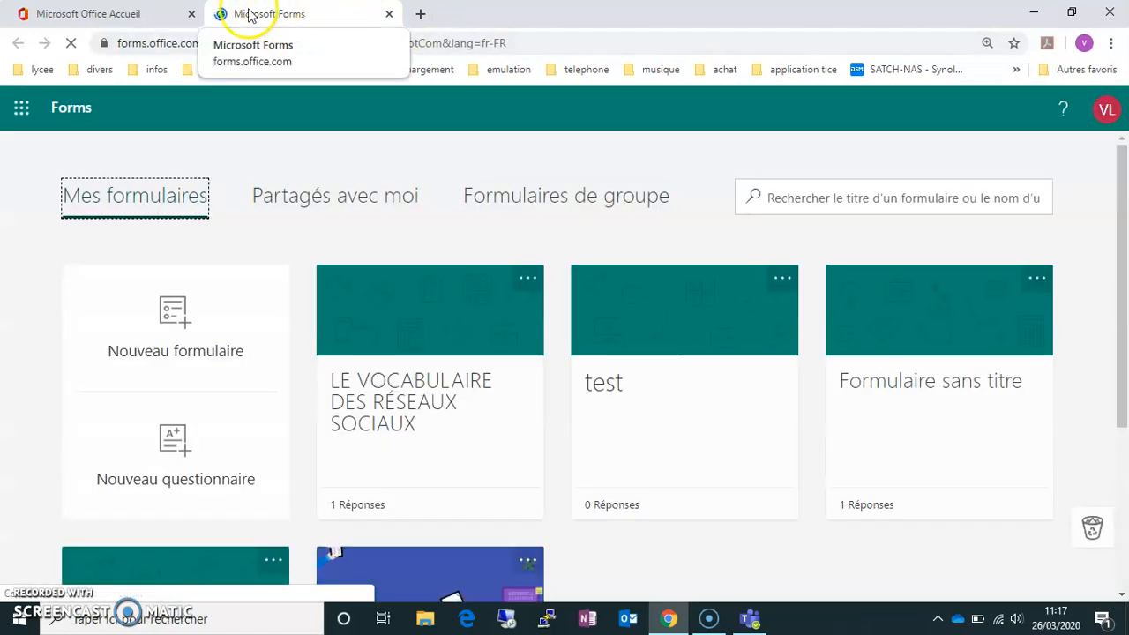
left_click(55, 17)
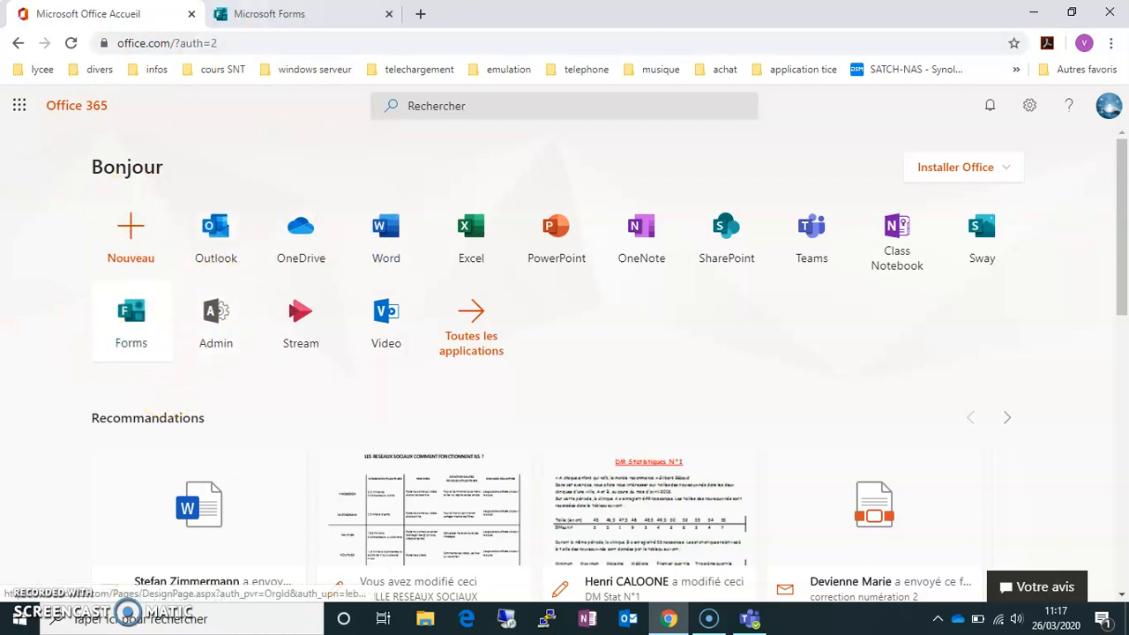
left_click(305, 12)
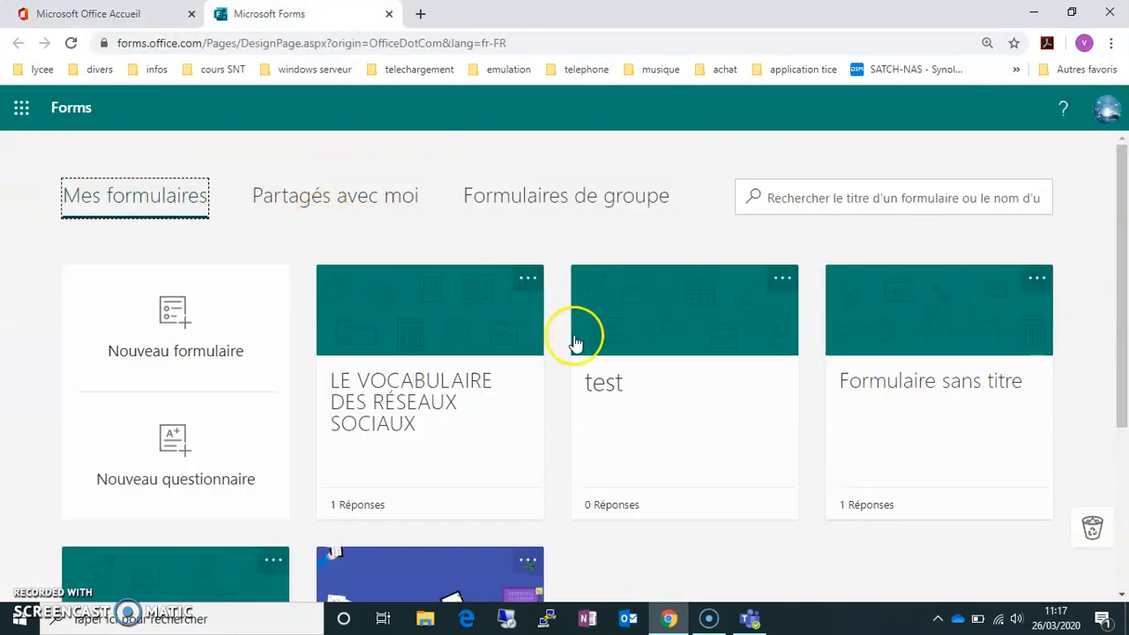
scroll(570, 411, "down", 3)
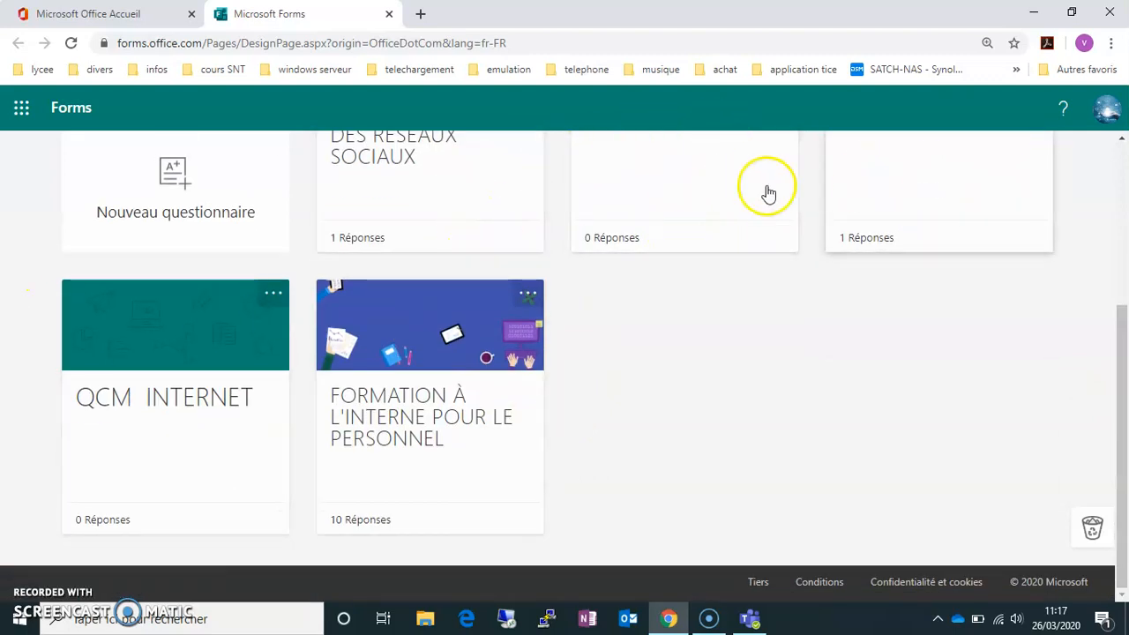
scroll(385, 317, "up", 3)
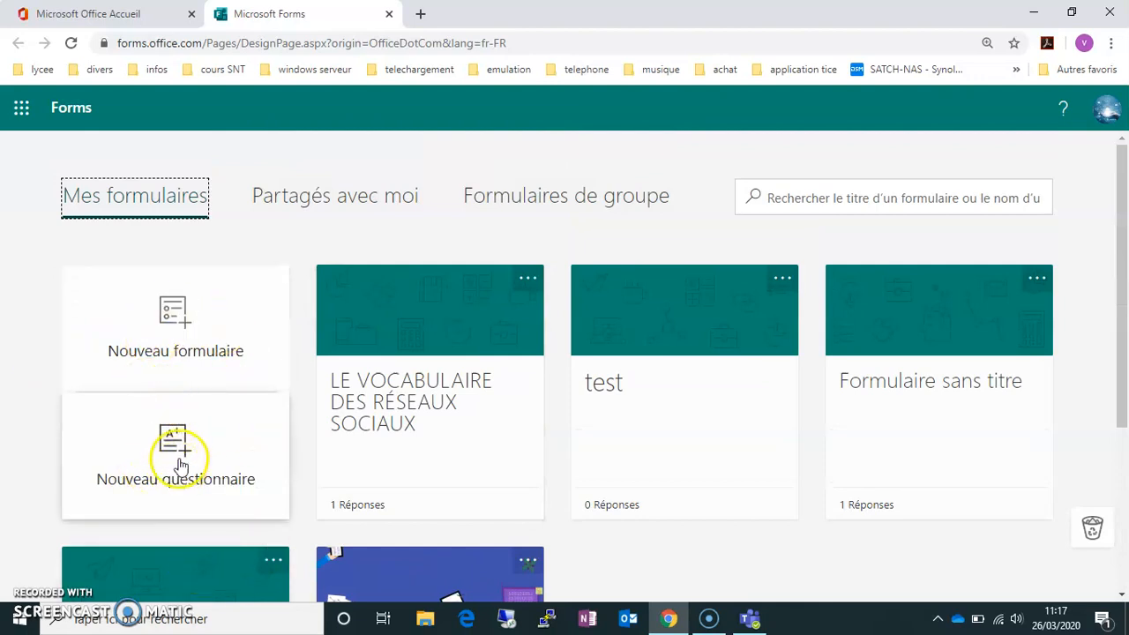
- Create a new blank form and add a choice question to it
left_click(172, 306)
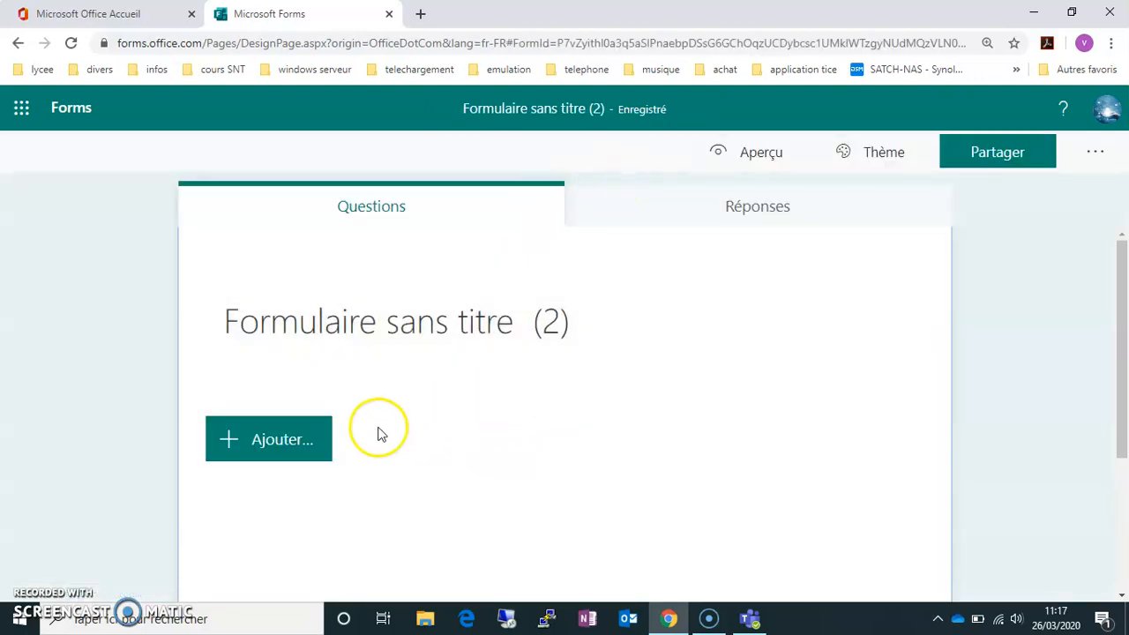
left_click(274, 454)
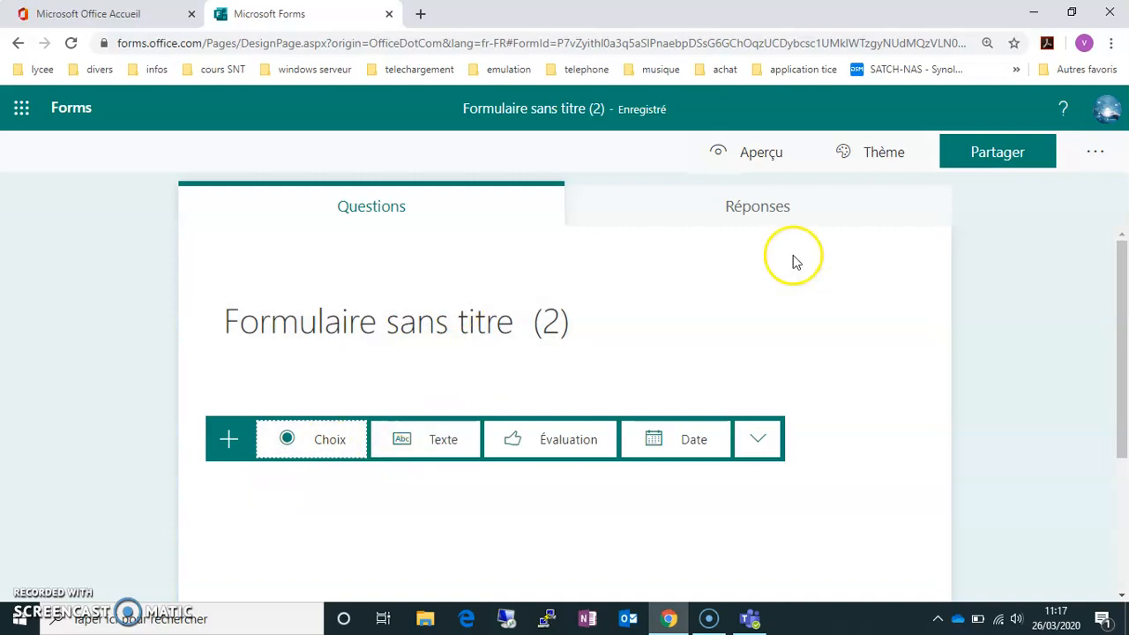
left_click(324, 441)
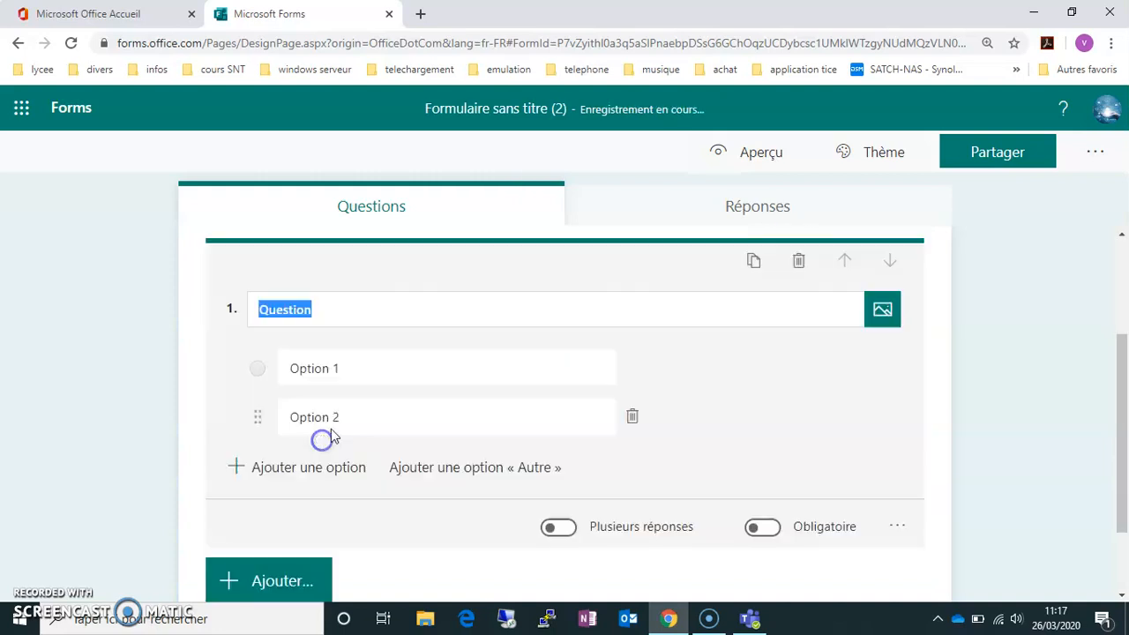
left_click(413, 432)
scroll(412, 434, "down", 1)
scroll(412, 436, "up", 3)
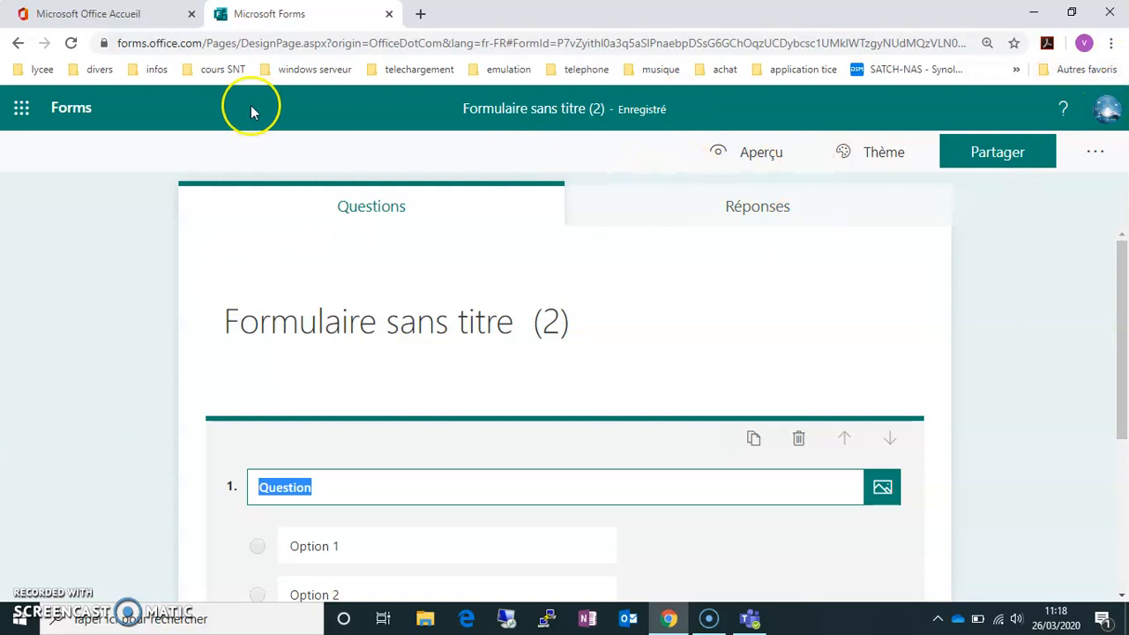
- Return to the forms list and delete the form "Formulaire sans titre (2)"
left_click(66, 109)
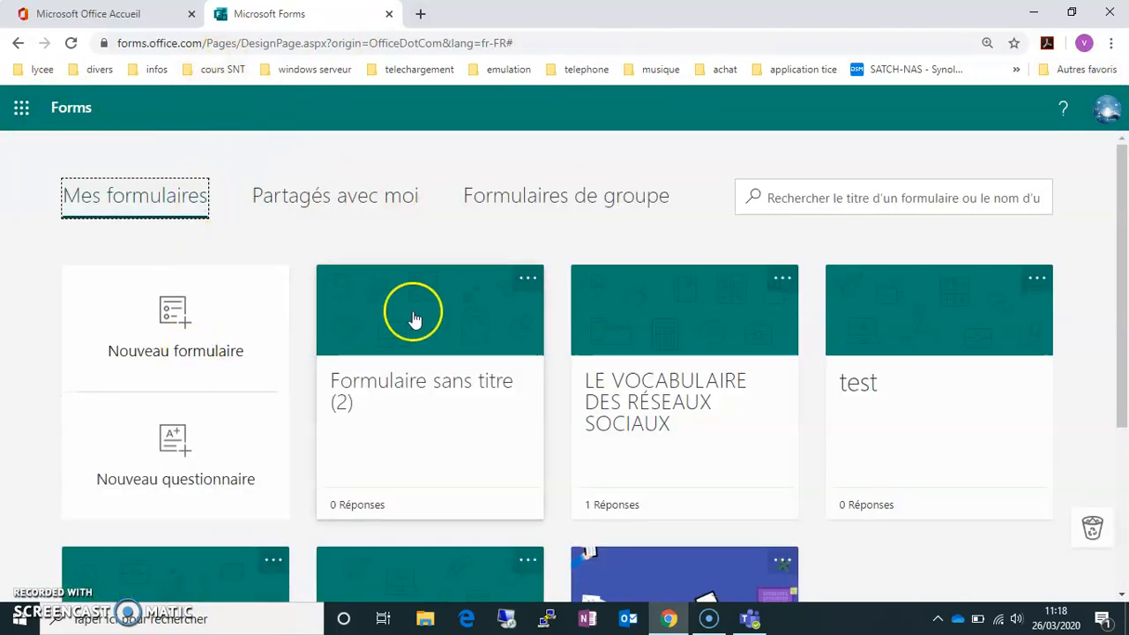
left_click(526, 279)
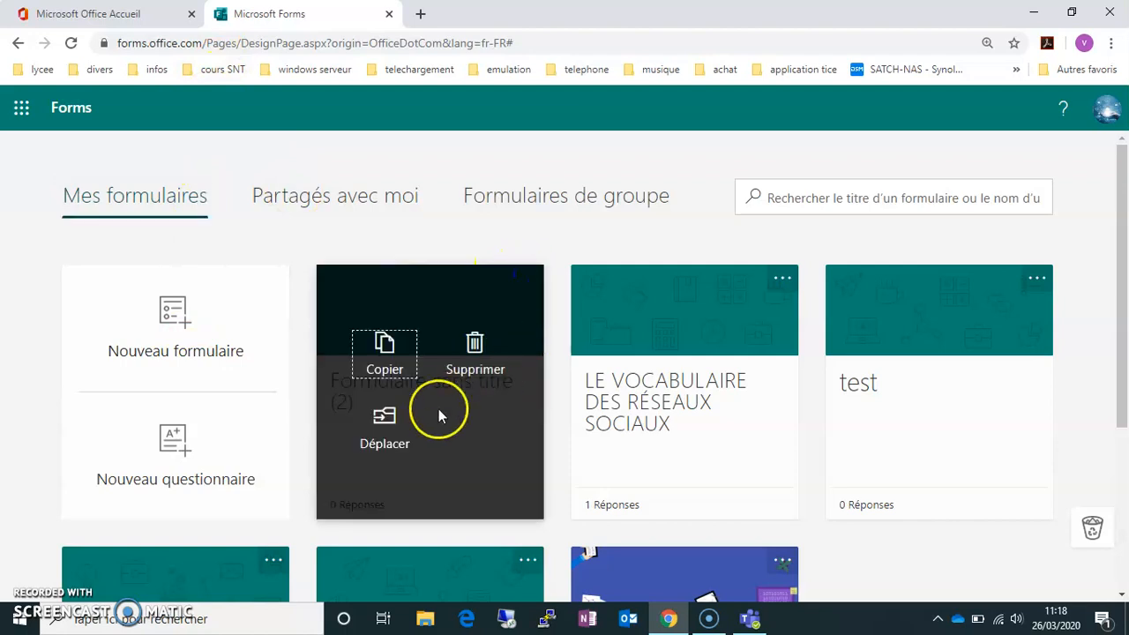
left_click(468, 372)
left_click(349, 427)
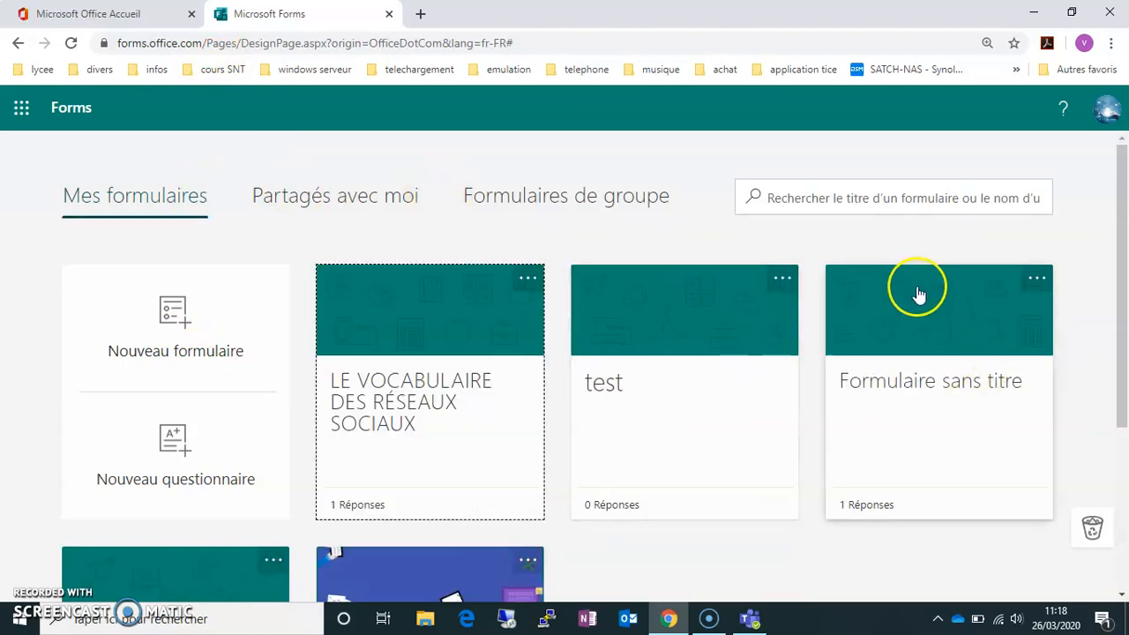
- Delete the form "Formulaire sans titre" from the forms list, moving it to the recycle bin
left_click(1036, 281)
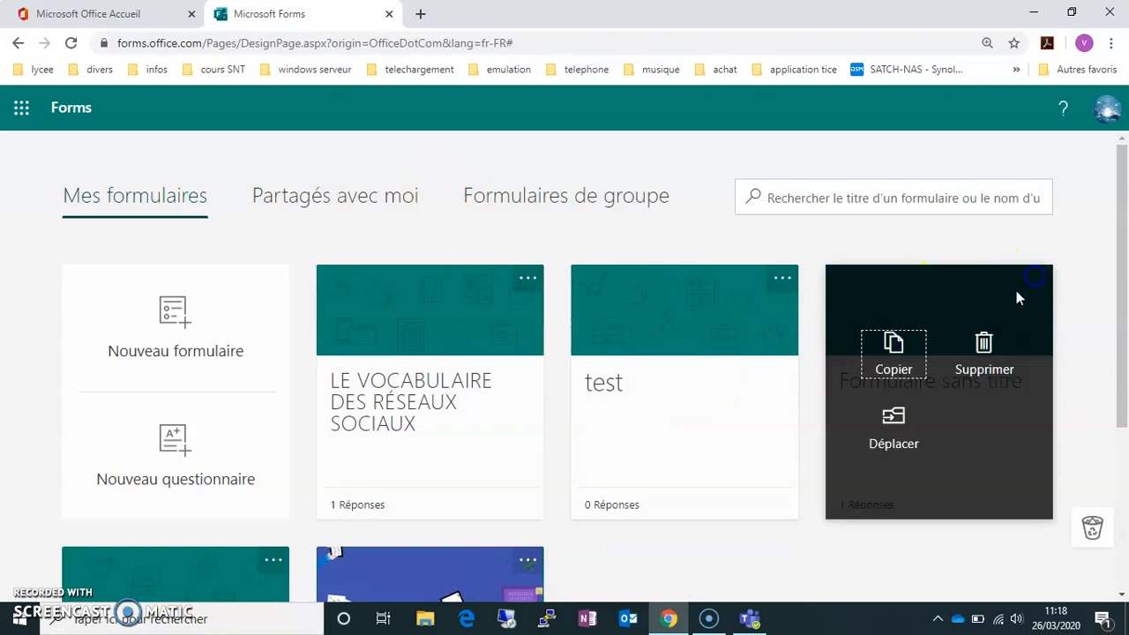
left_click(979, 380)
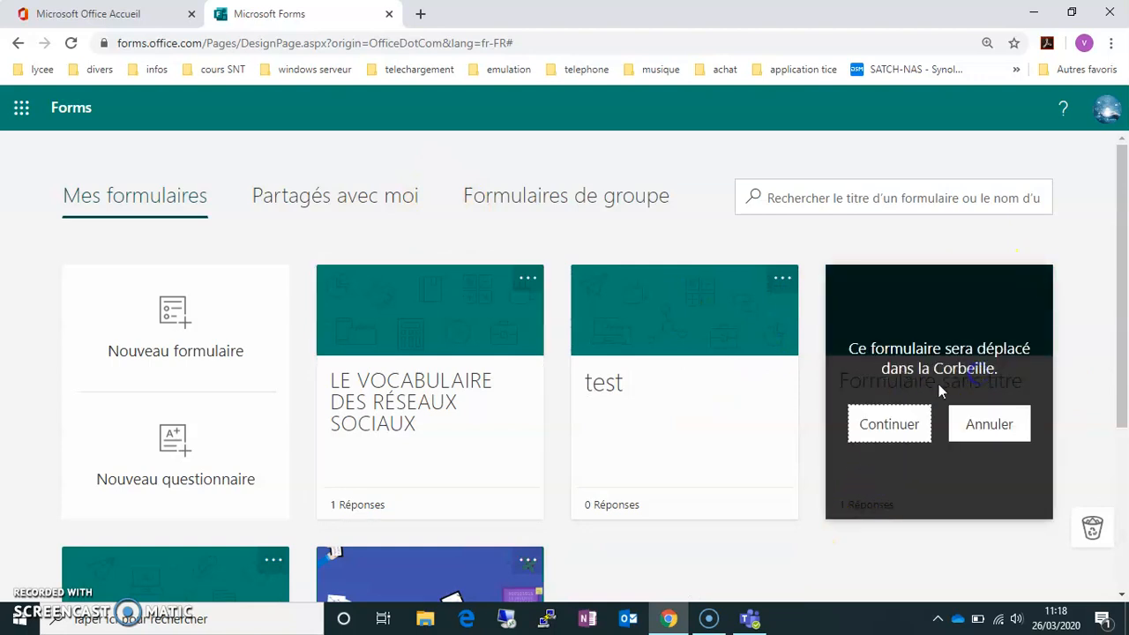
left_click(905, 426)
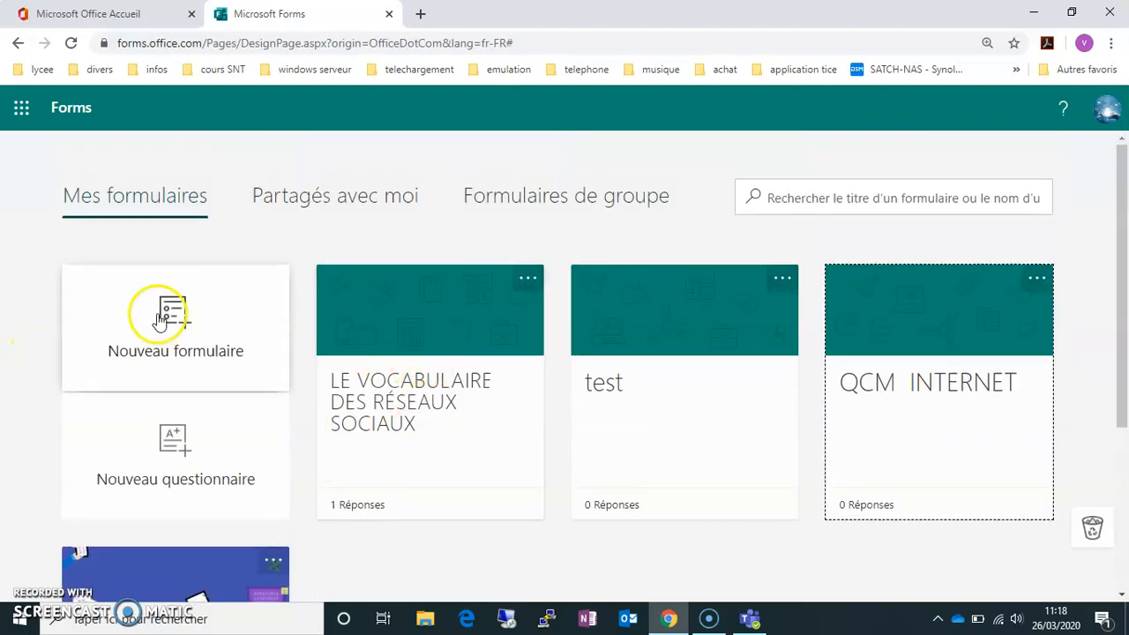
- Create a new blank questionnaire and briefly view the list of Office 365 applications
left_click(144, 445)
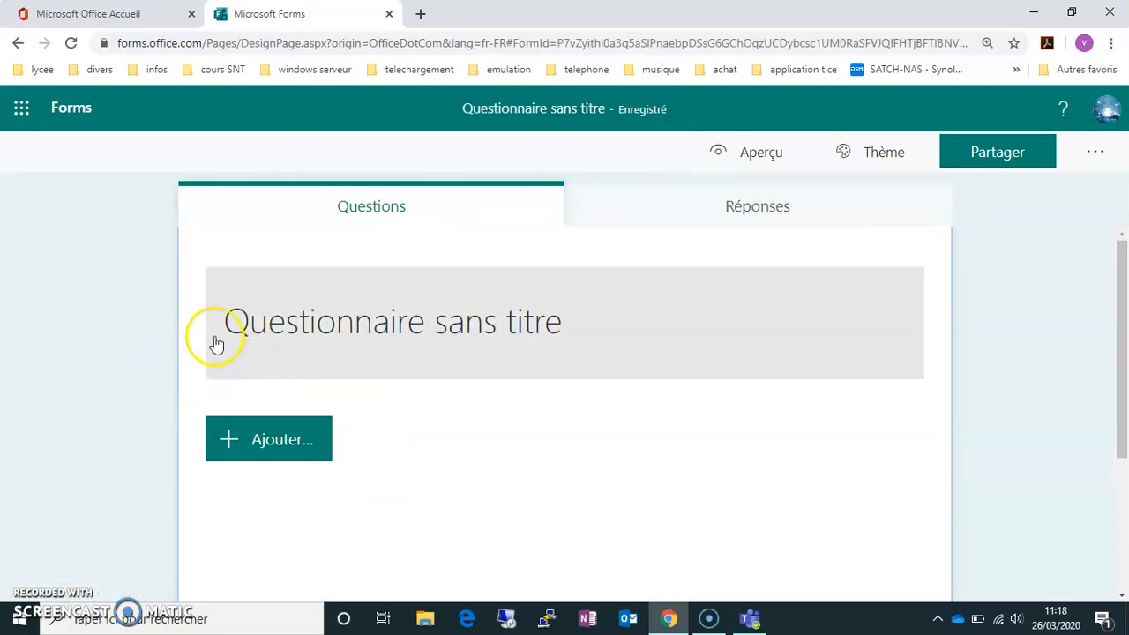
left_click(21, 108)
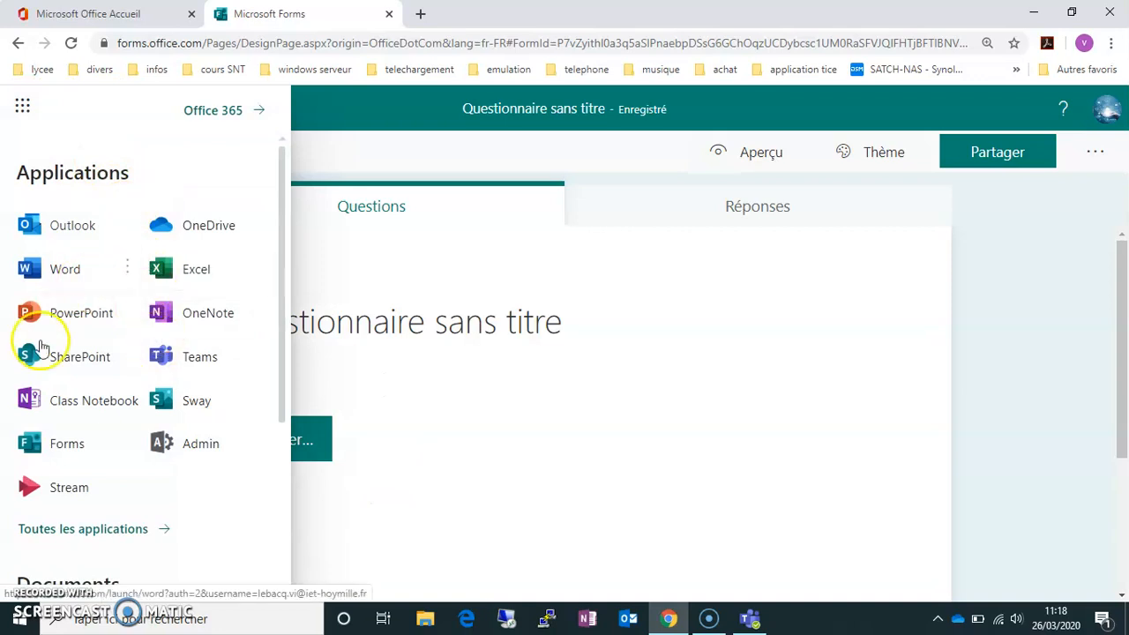
left_click(23, 109)
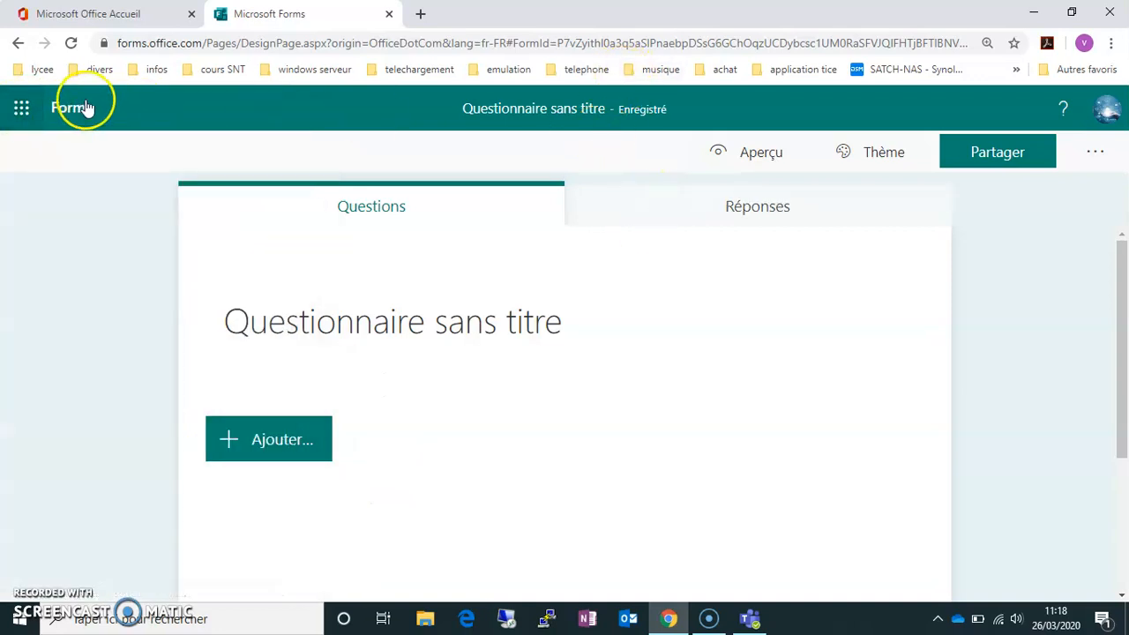
- Create another new questionnaire from the forms list and title it "test forms"
left_click(72, 107)
left_click(172, 458)
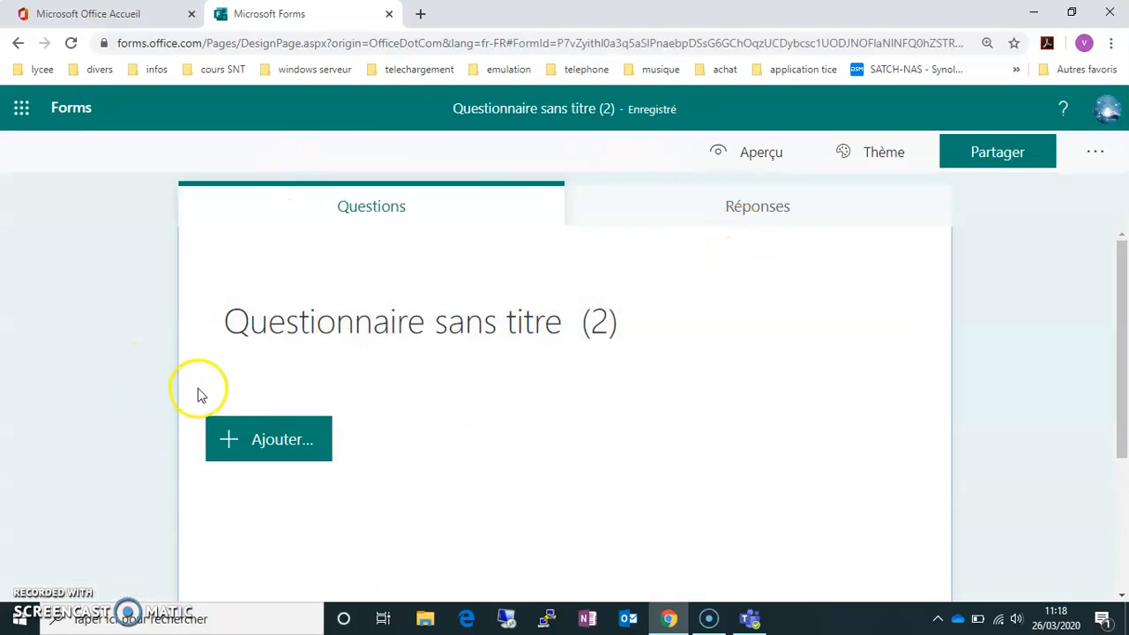
left_click(402, 342)
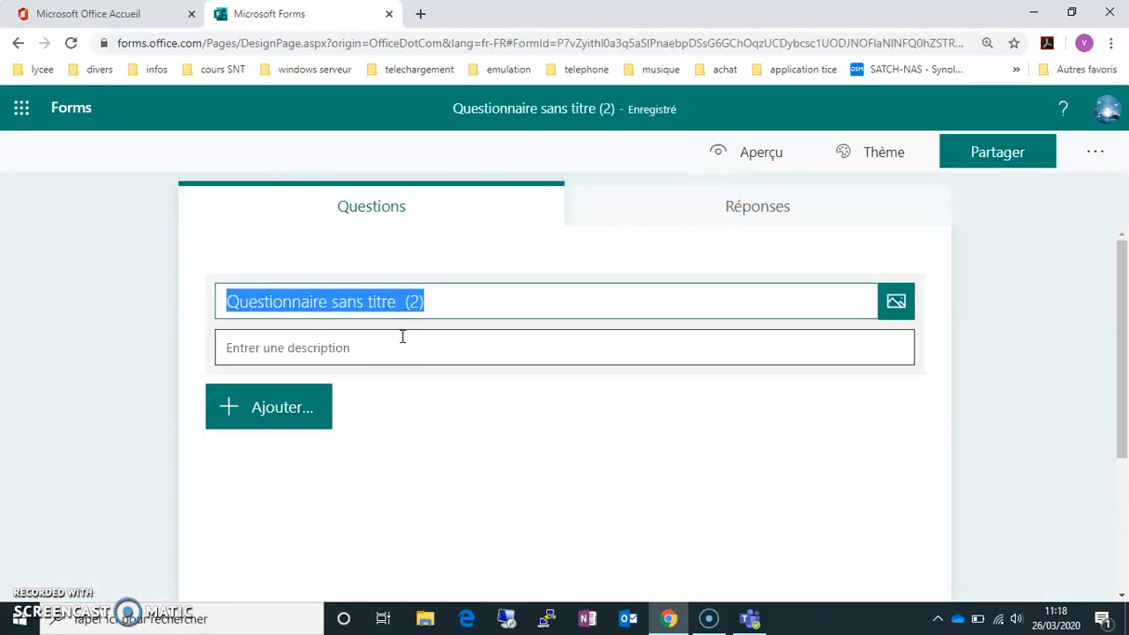
type("test")
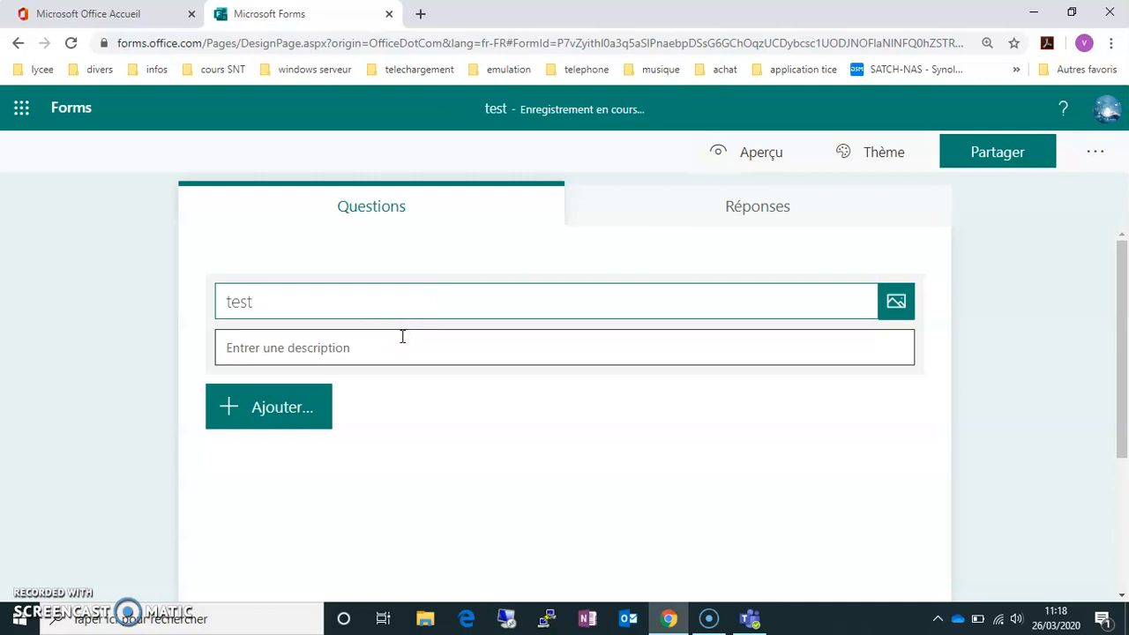
type(" forms")
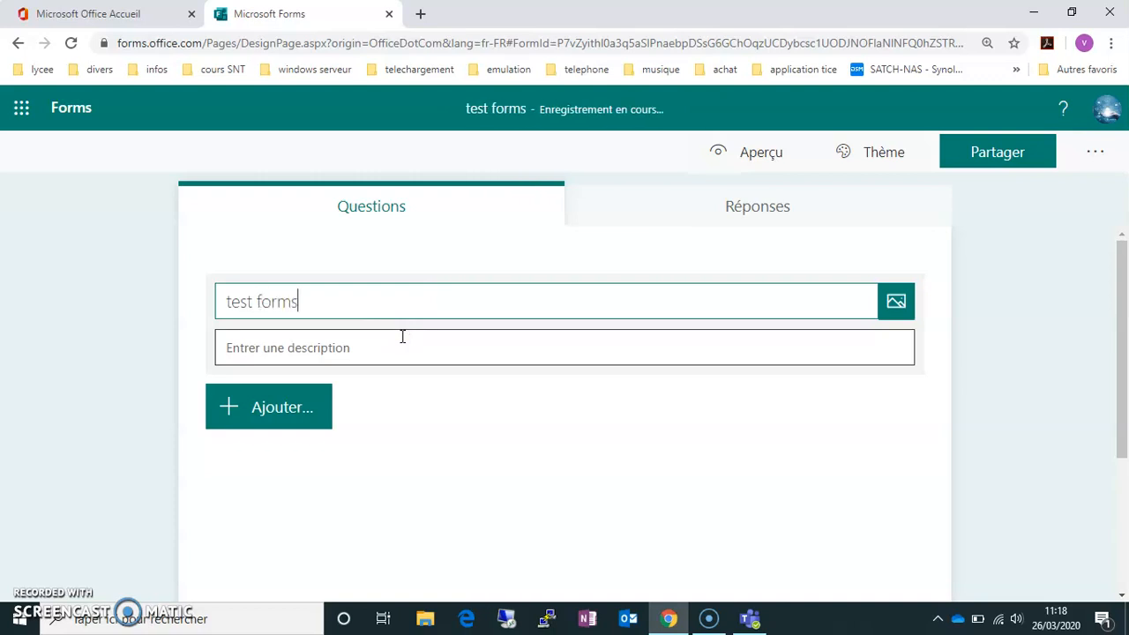
key("Tab")
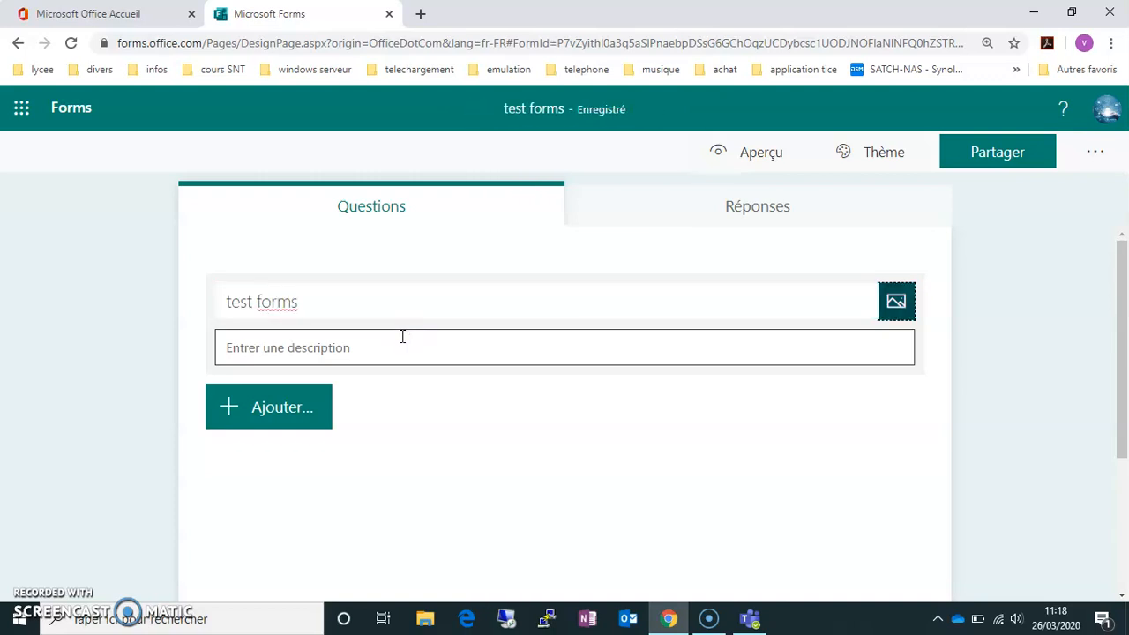
- Re-enter "test forms" as the questionnaire title and set its description to "essai de questionnaire"
left_click_drag(366, 305, 365, 352)
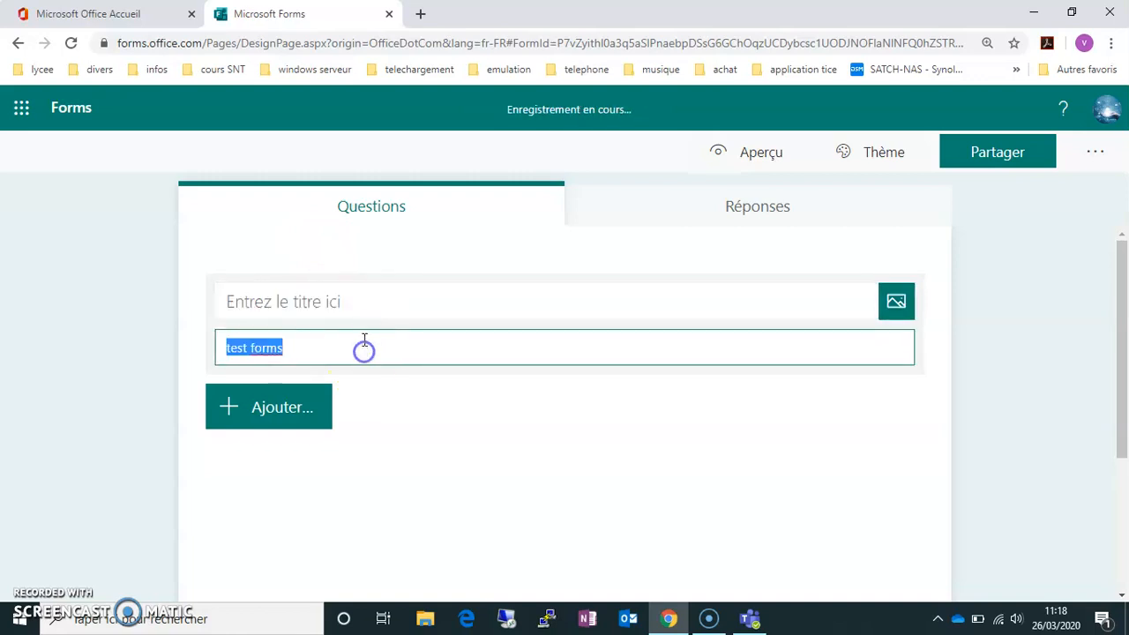
left_click(361, 302)
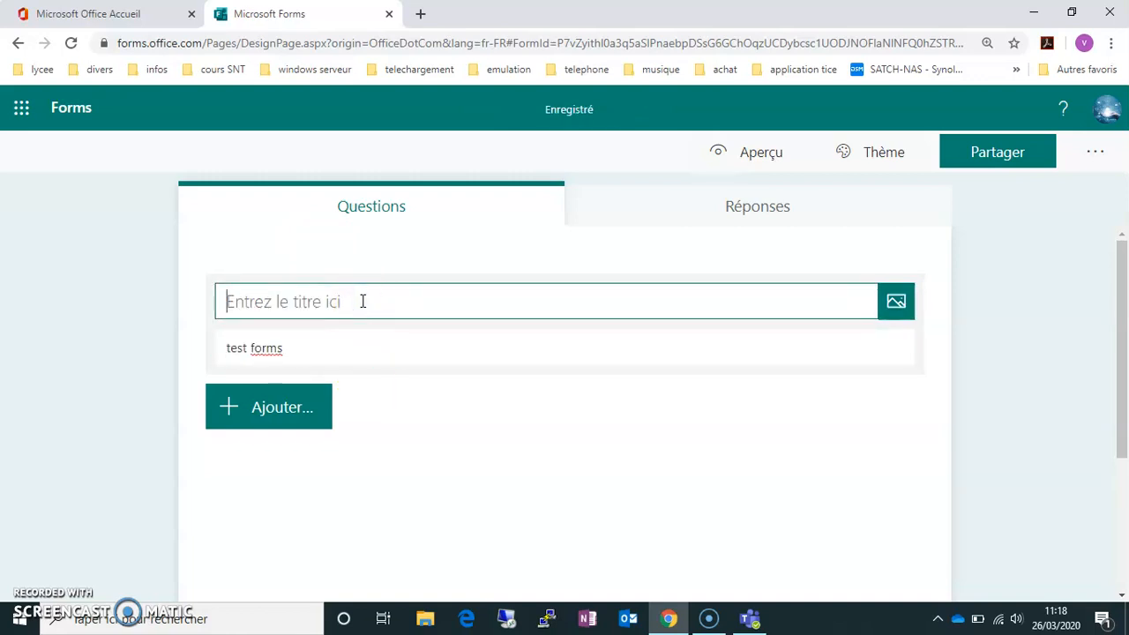
type("test forms")
key("Tab")
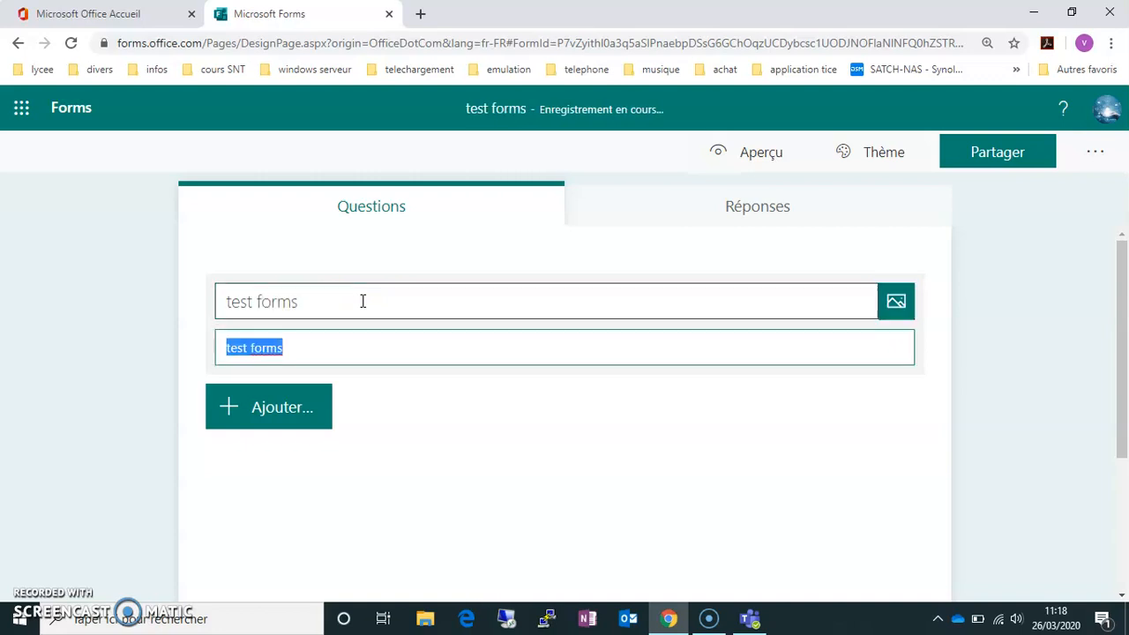
type("es")
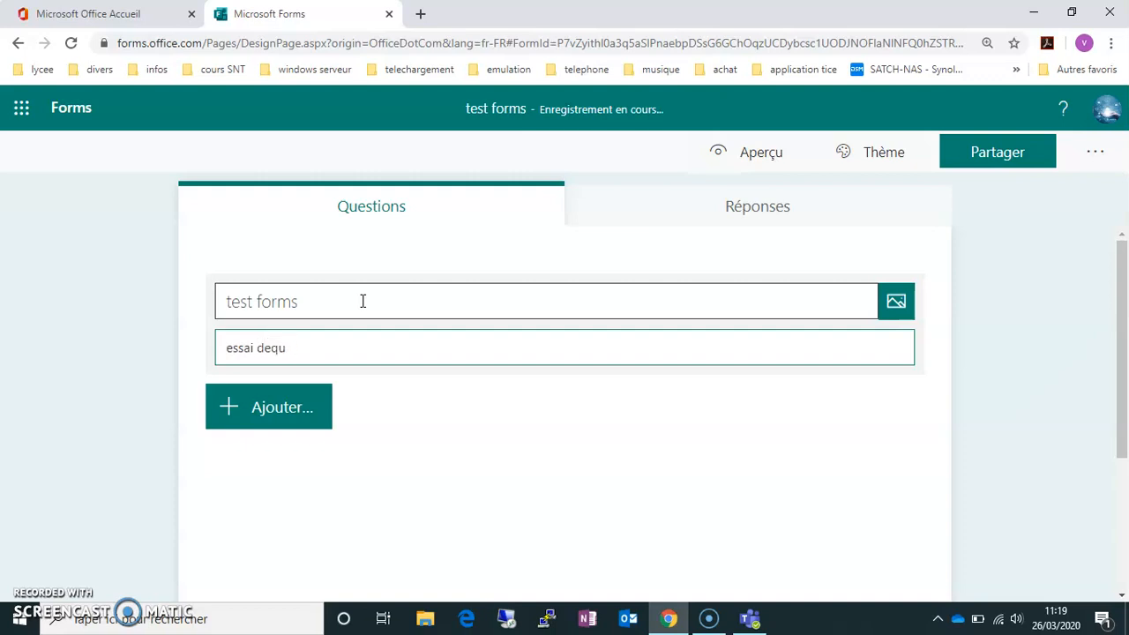
type("sai de q")
key("BackSpace")
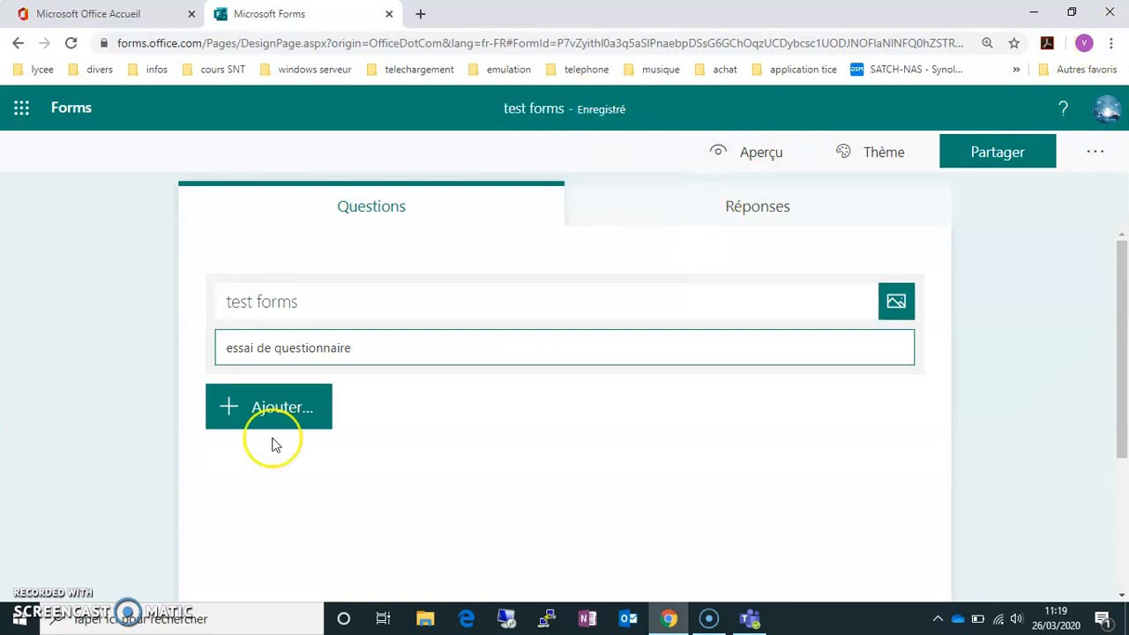
- Add a rating (Évaluation) question to the questionnaire, followed by a choice (Choix) question
left_click(287, 412)
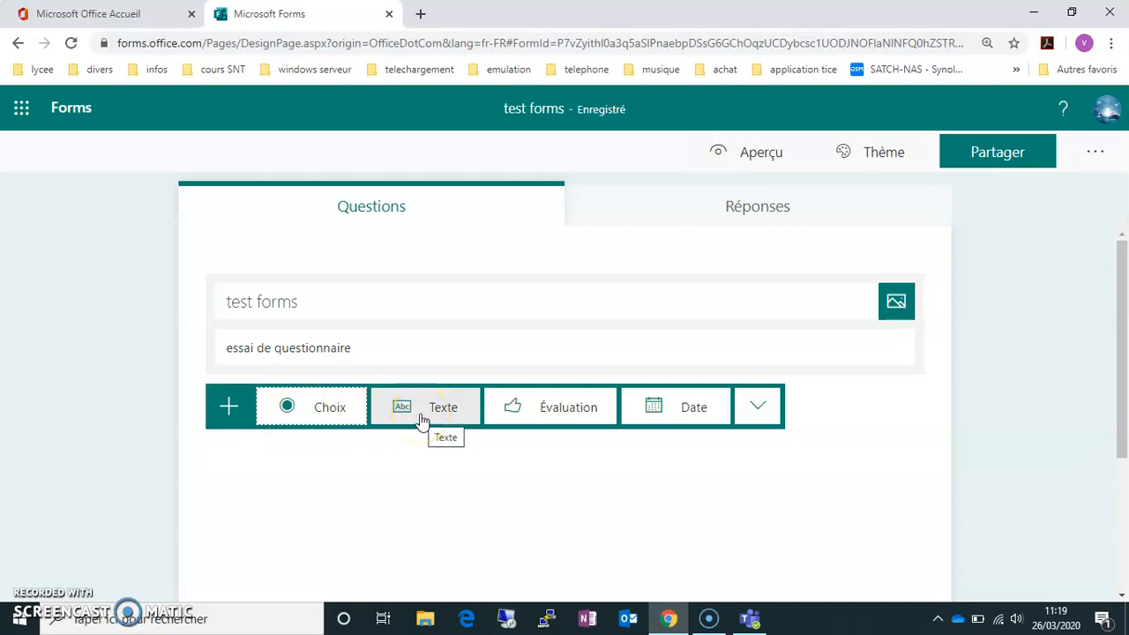
left_click(536, 410)
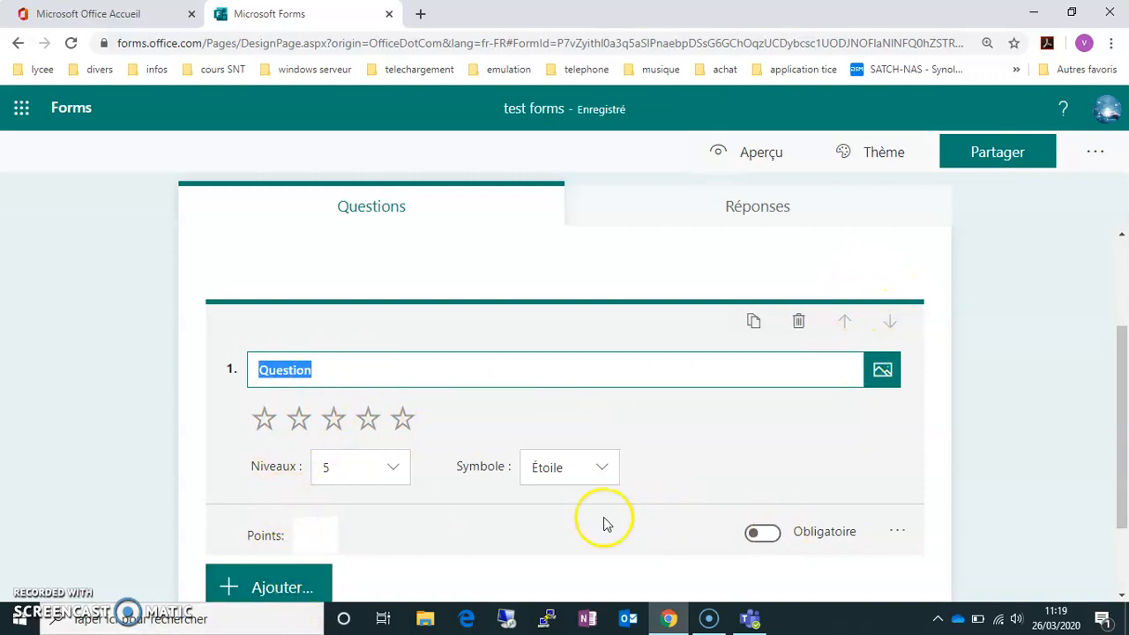
left_click(234, 588)
scroll(441, 318, "down", 1)
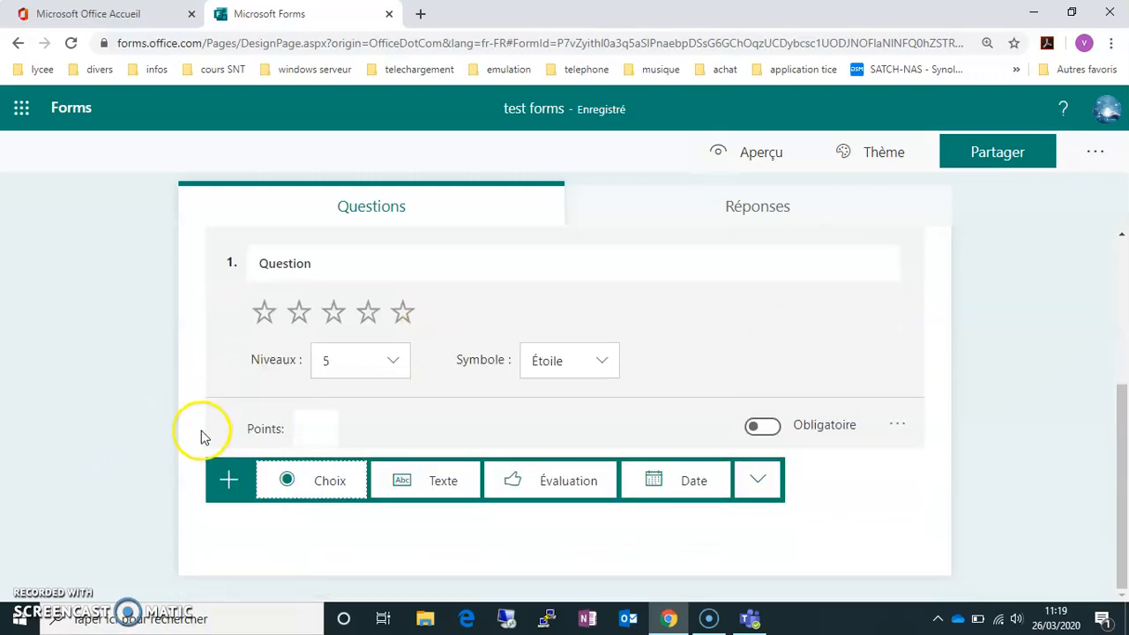
left_click(327, 478)
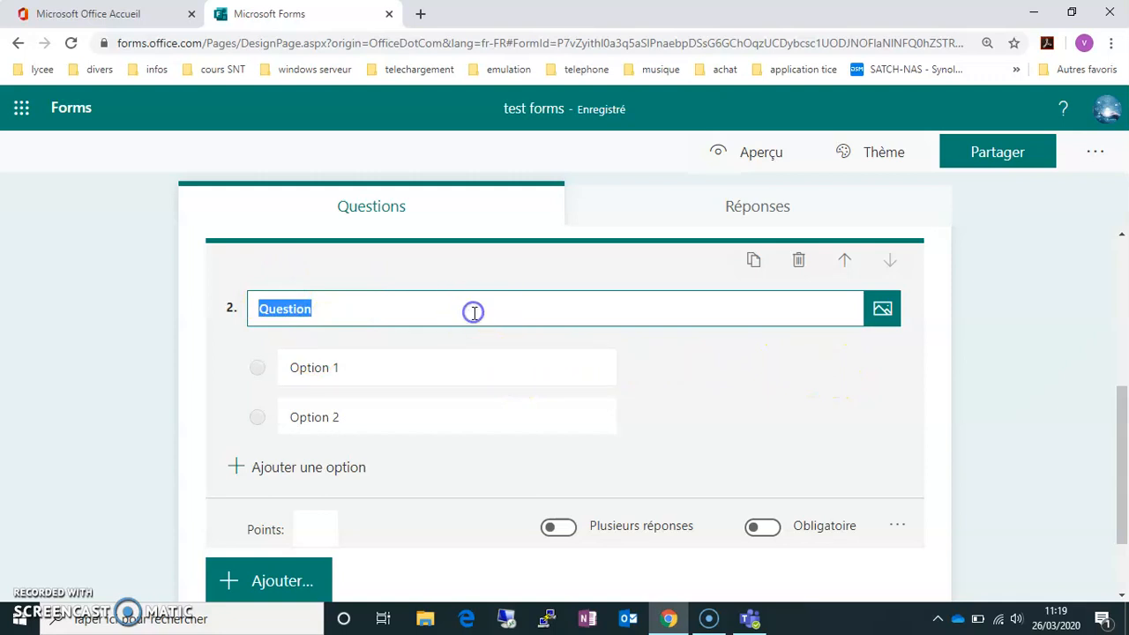
- Set the choice question's text to "question 1" and both of its answer options to "a"
type("q")
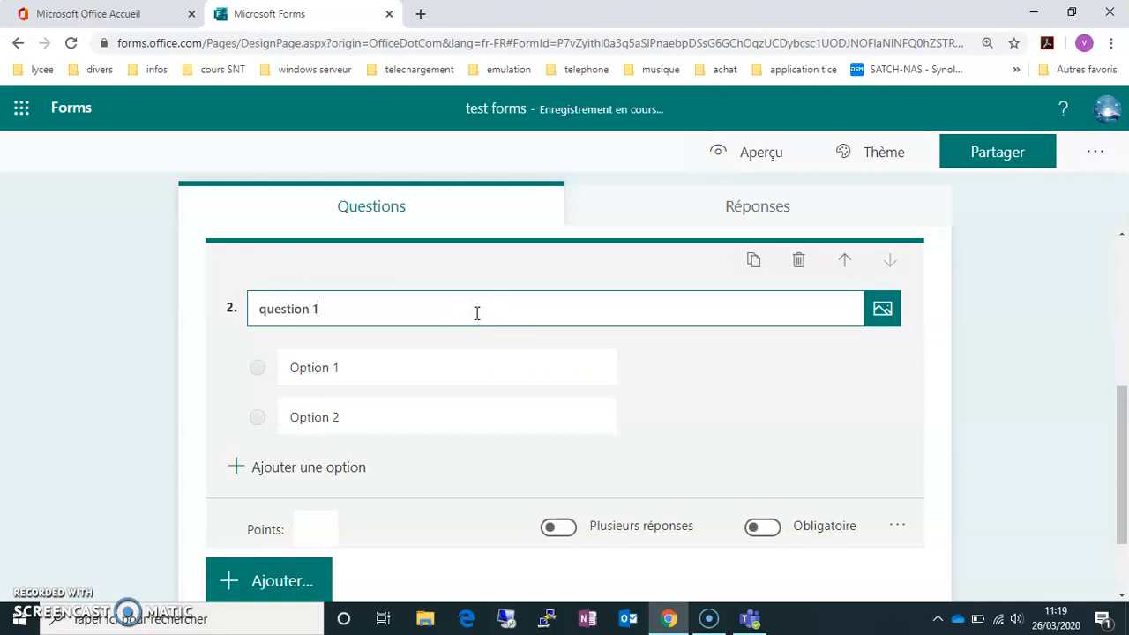
left_click(524, 363)
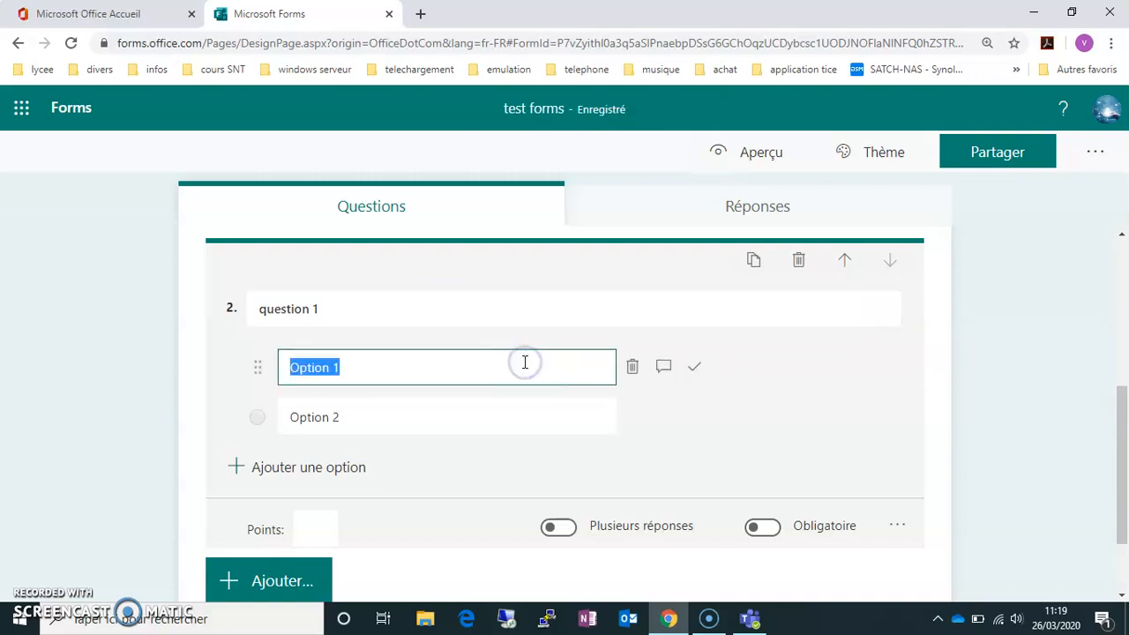
type("a")
left_click(525, 419)
type("a")
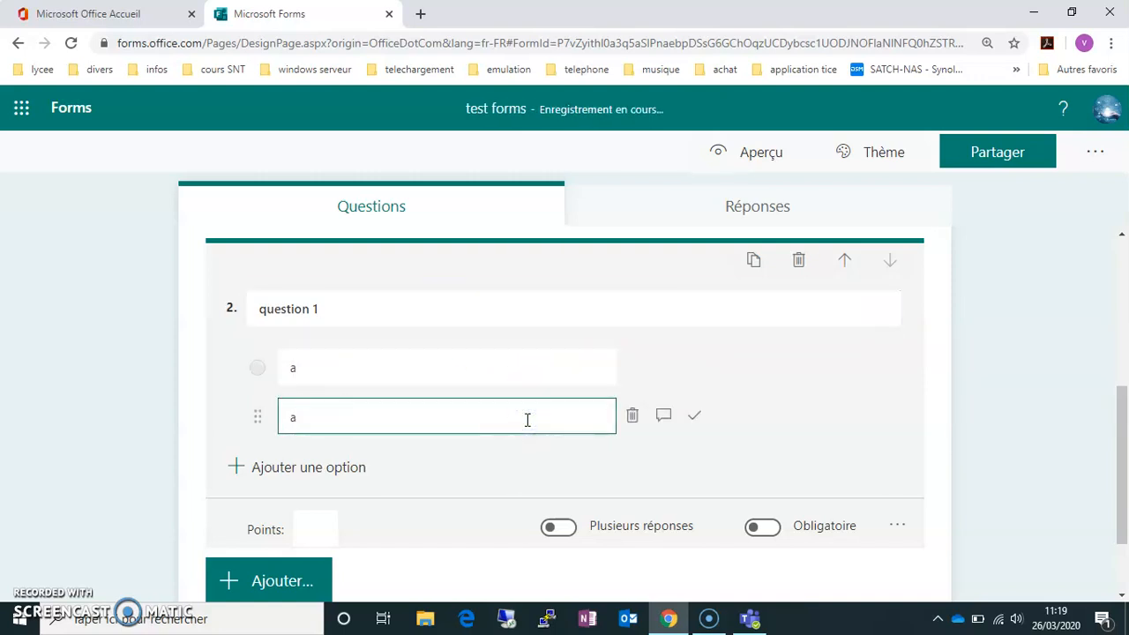
- Change the second answer option of "question 1" to "b" and add two more options, "c" and "d"
key("BackSpace")
type("b")
left_click(340, 469)
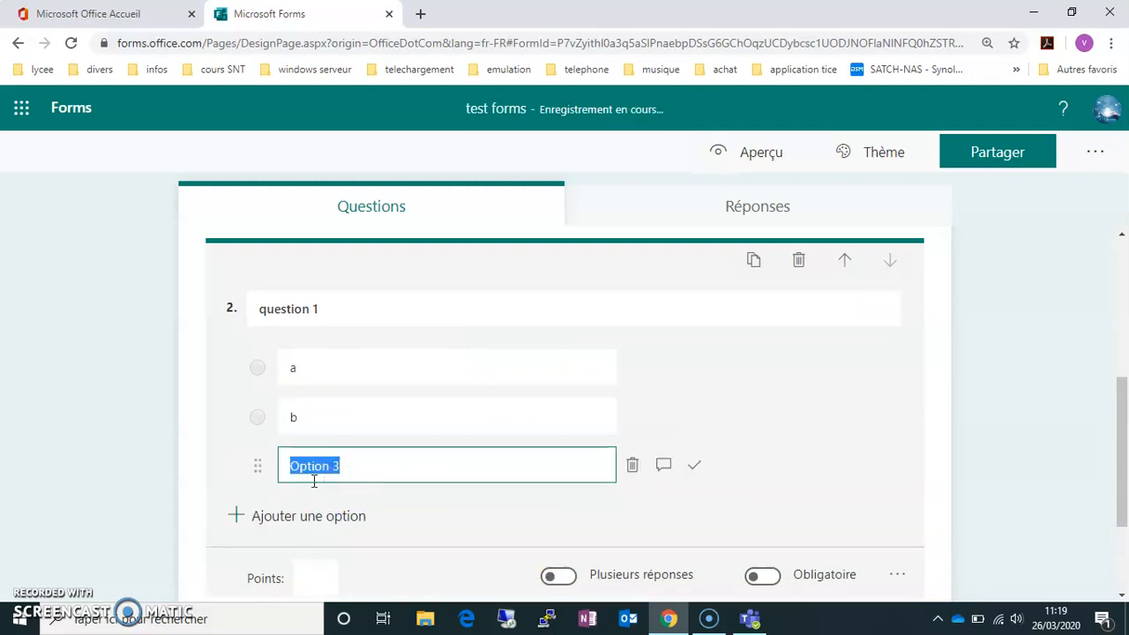
type("c")
left_click(303, 520)
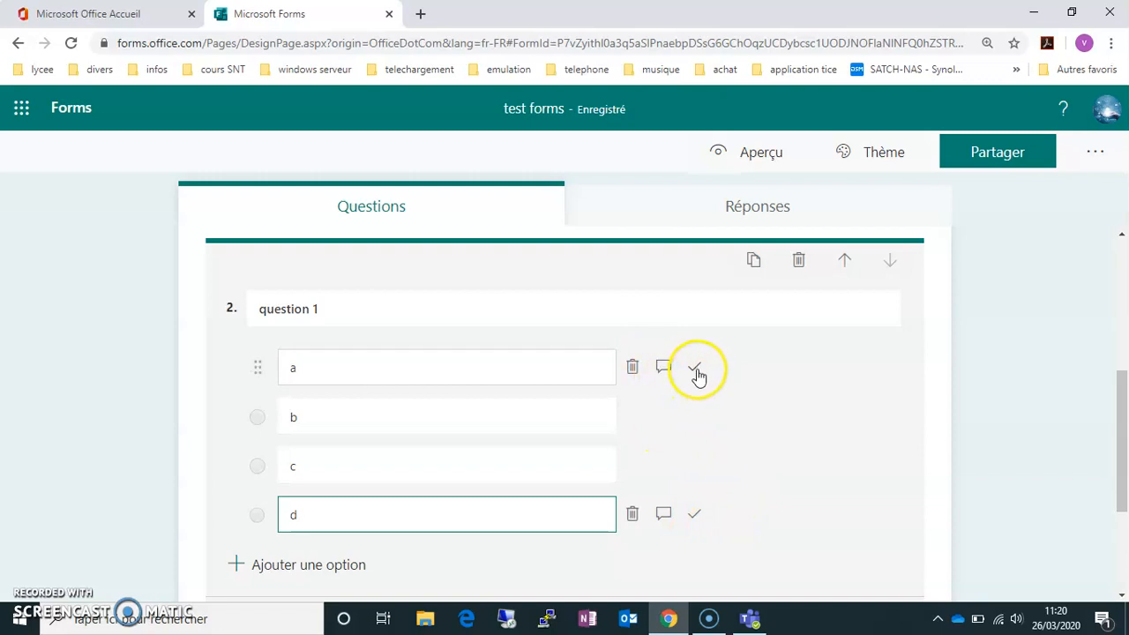
- Mark option "b" as the correct answer (Bonne réponse) of "question 1", trying option "c" in between
left_click(695, 416)
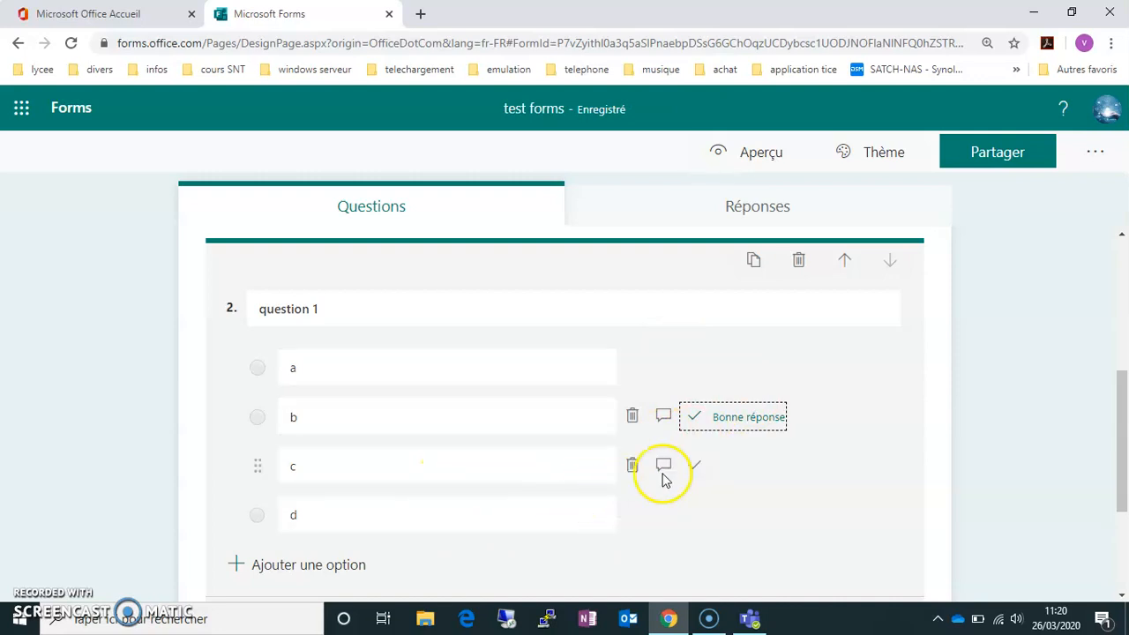
left_click(697, 465)
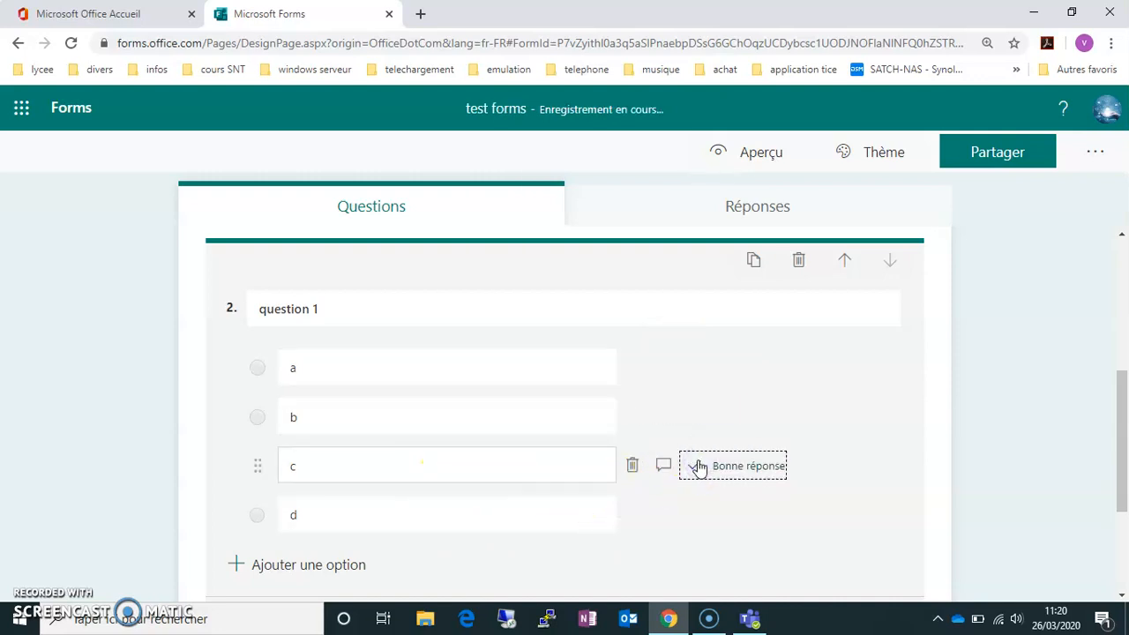
left_click(695, 414)
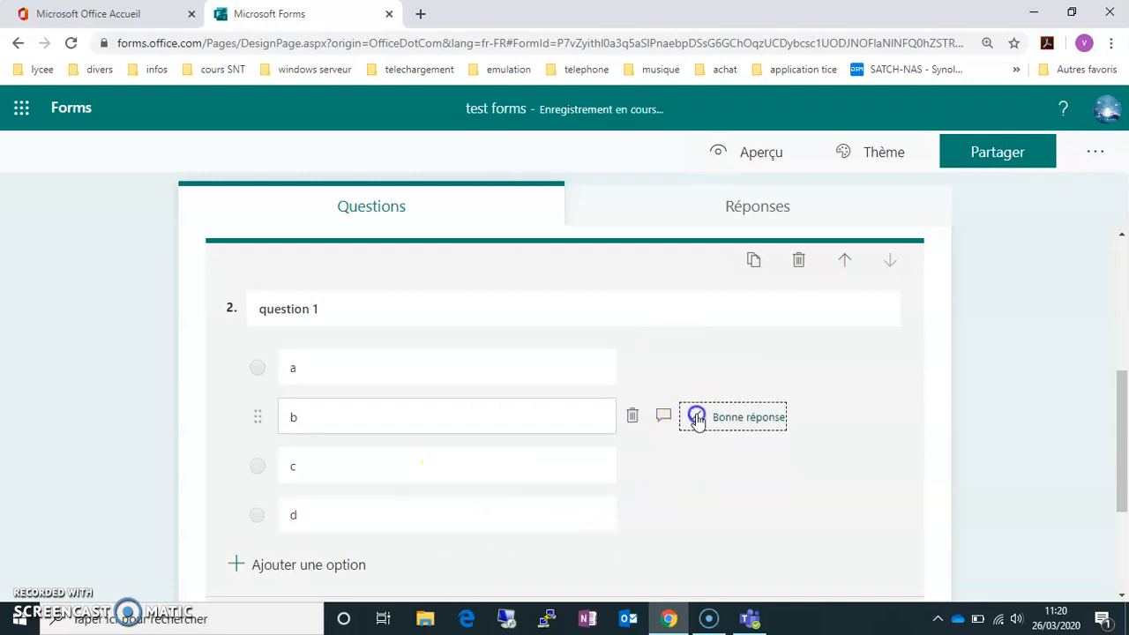
- Allow multiple answers (Plusieurs réponses) for "question 1" and mark option "c" as a correct answer too
scroll(697, 417, "down", 3)
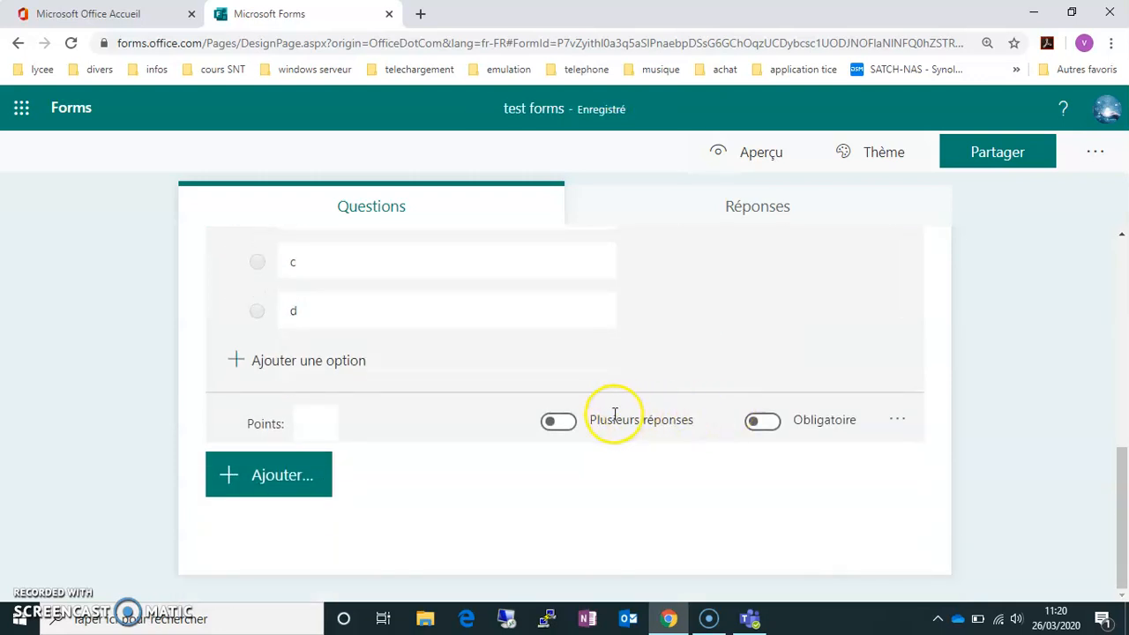
left_click(558, 424)
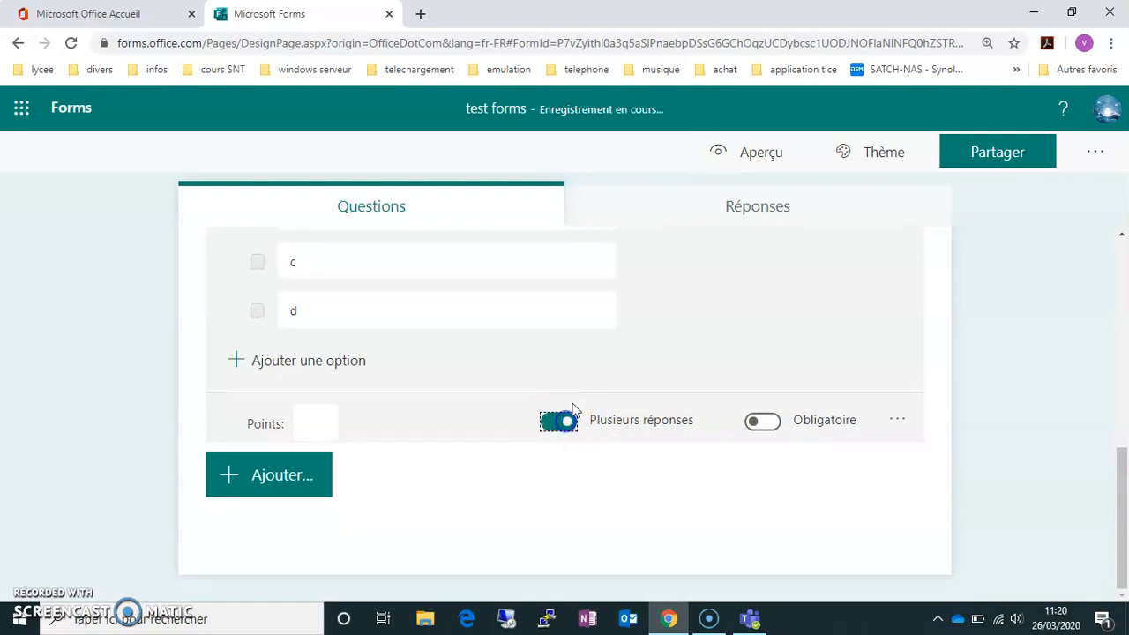
scroll(609, 353, "up", 3)
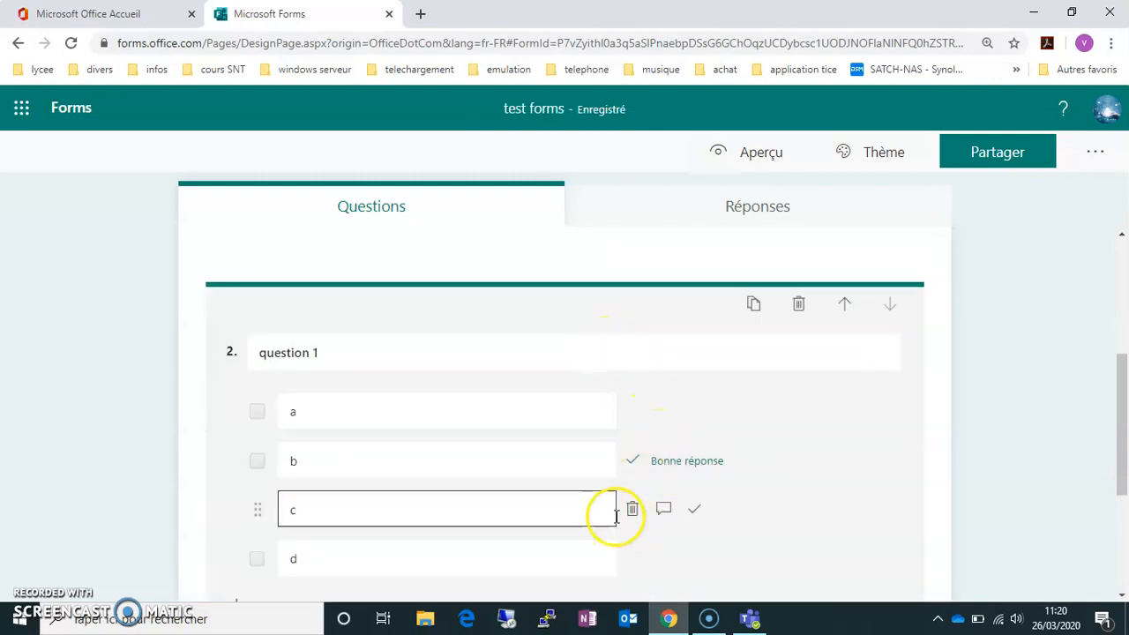
left_click(690, 508)
- Set the points of "question 1" to 2
scroll(734, 455, "down", 3)
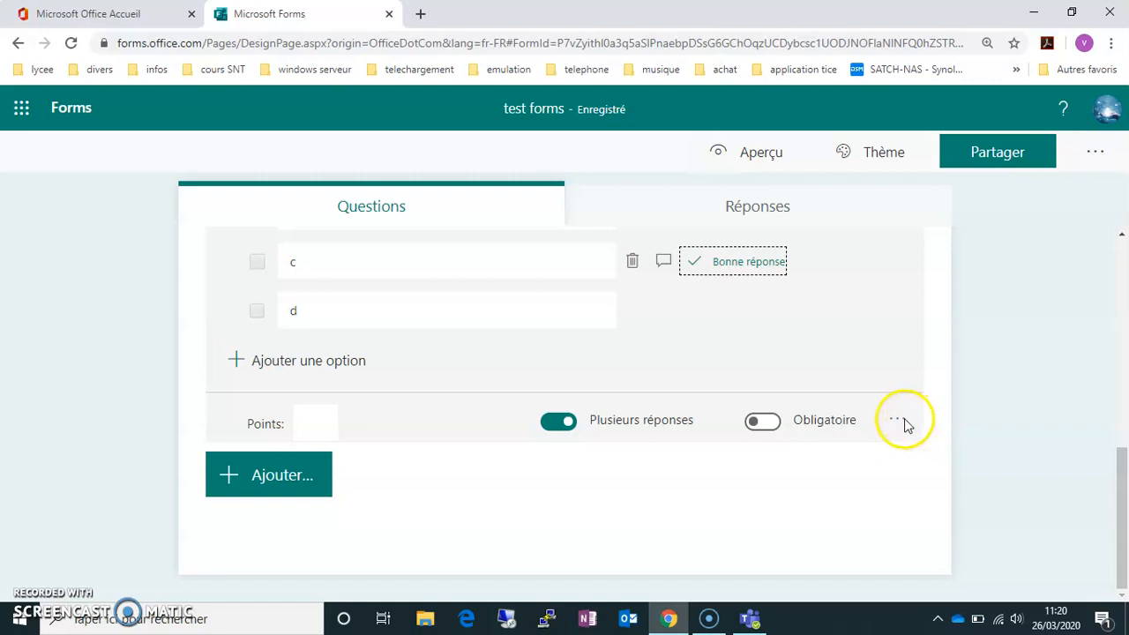
left_click(314, 417)
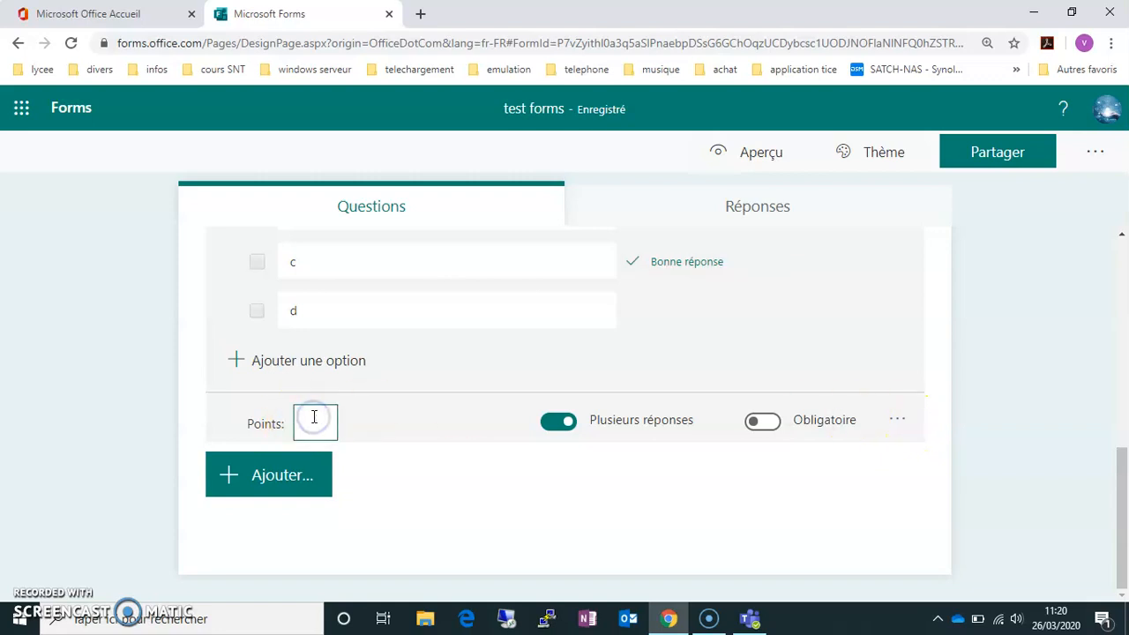
scroll(336, 425, "up", 5)
scroll(335, 426, "down", 3)
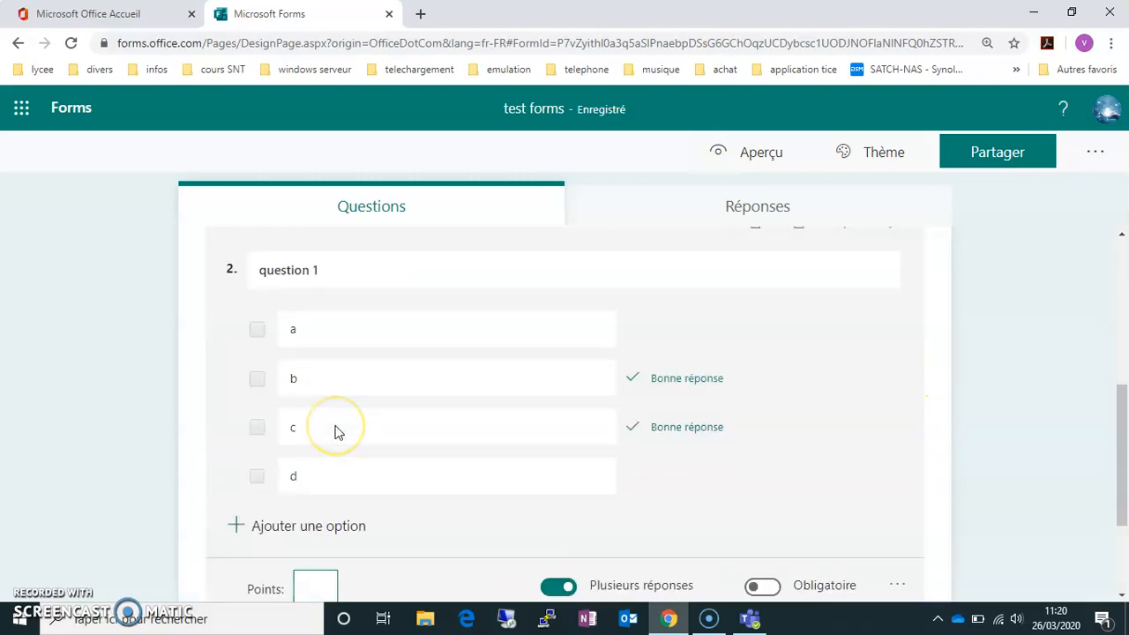
scroll(336, 426, "down", 2)
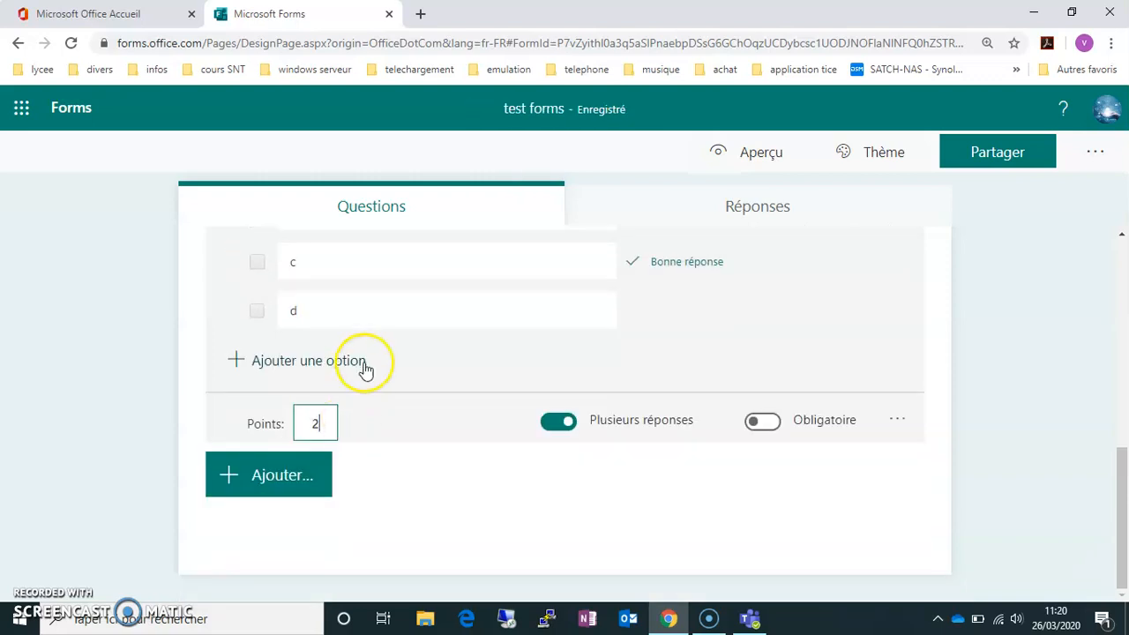
- Add another choice (Choix) question below "question 1" and delete it again
left_click(302, 479)
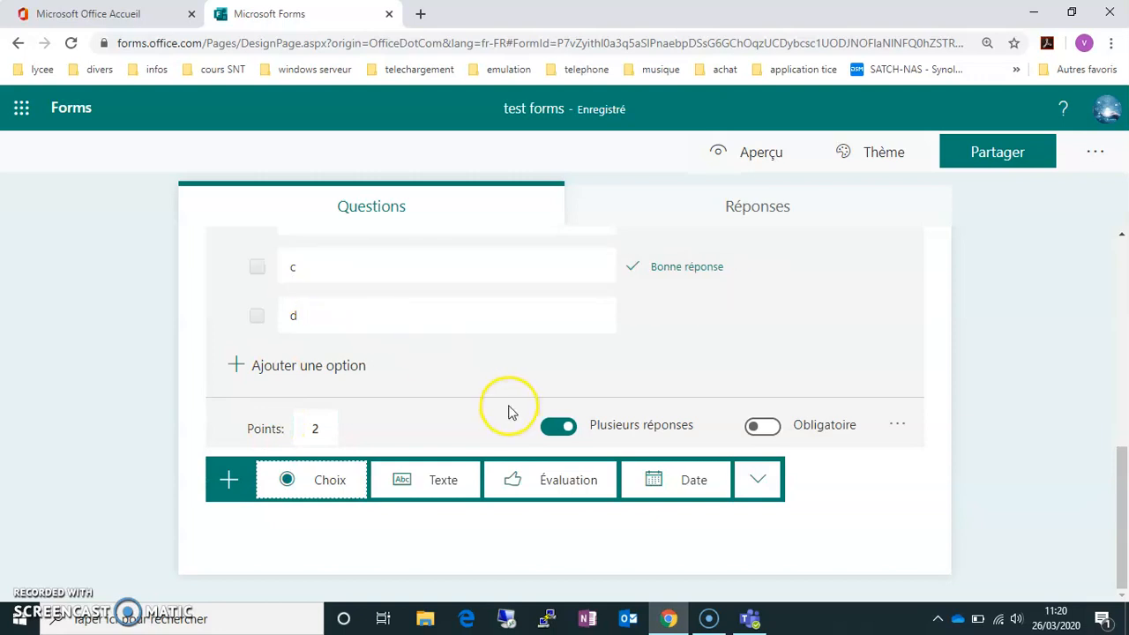
scroll(501, 409, "up", 3)
scroll(502, 404, "down", 3)
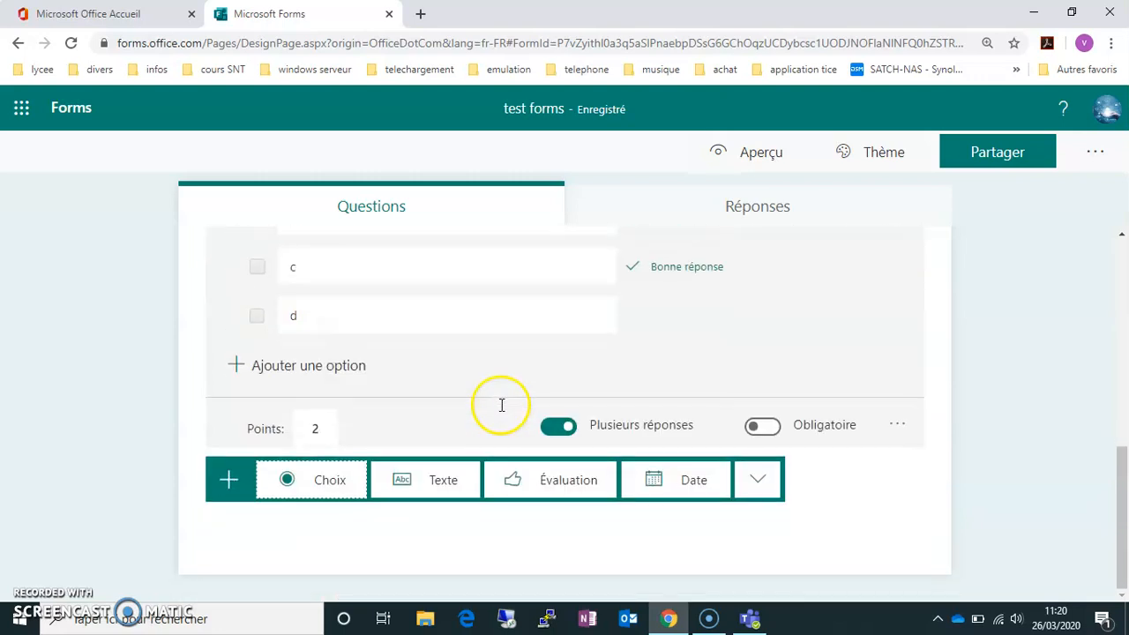
left_click(330, 485)
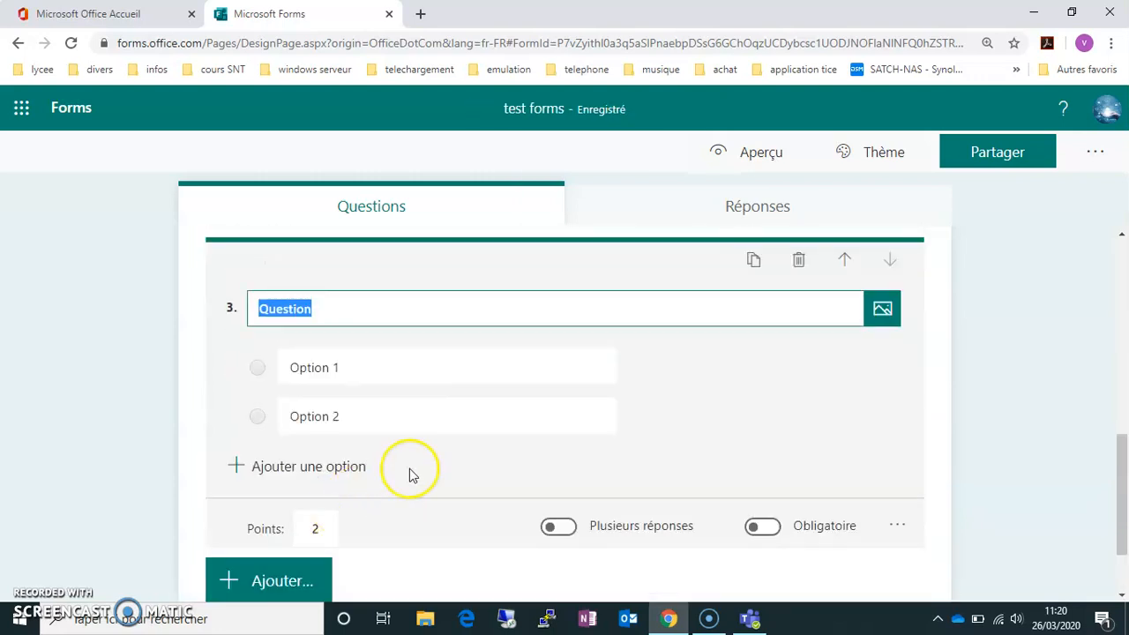
left_click(348, 378)
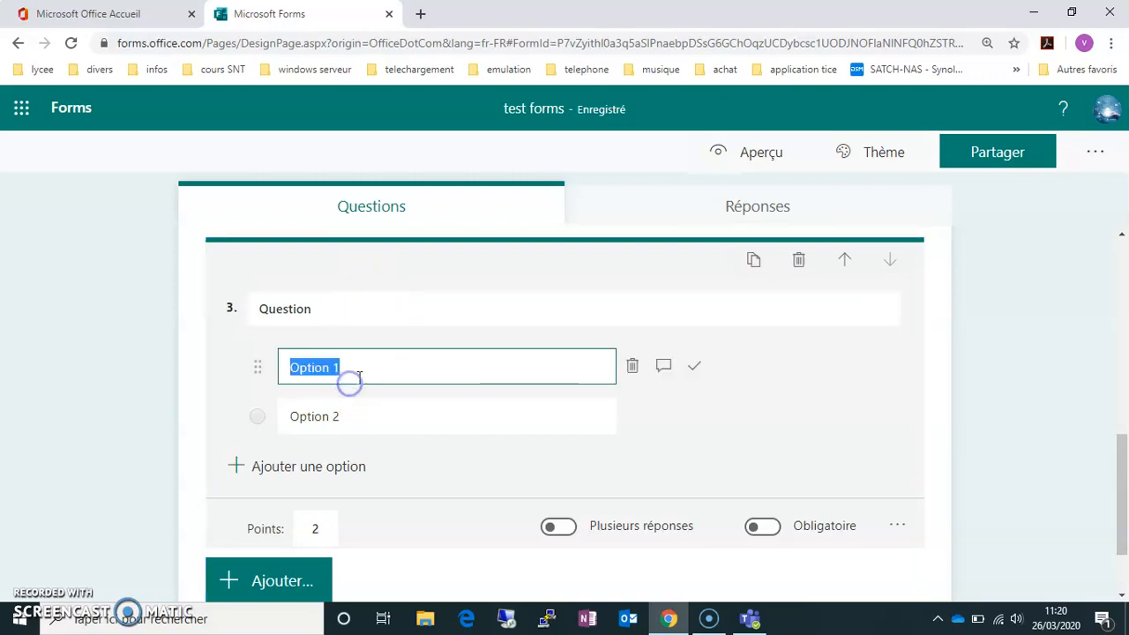
scroll(212, 394, "down", 2)
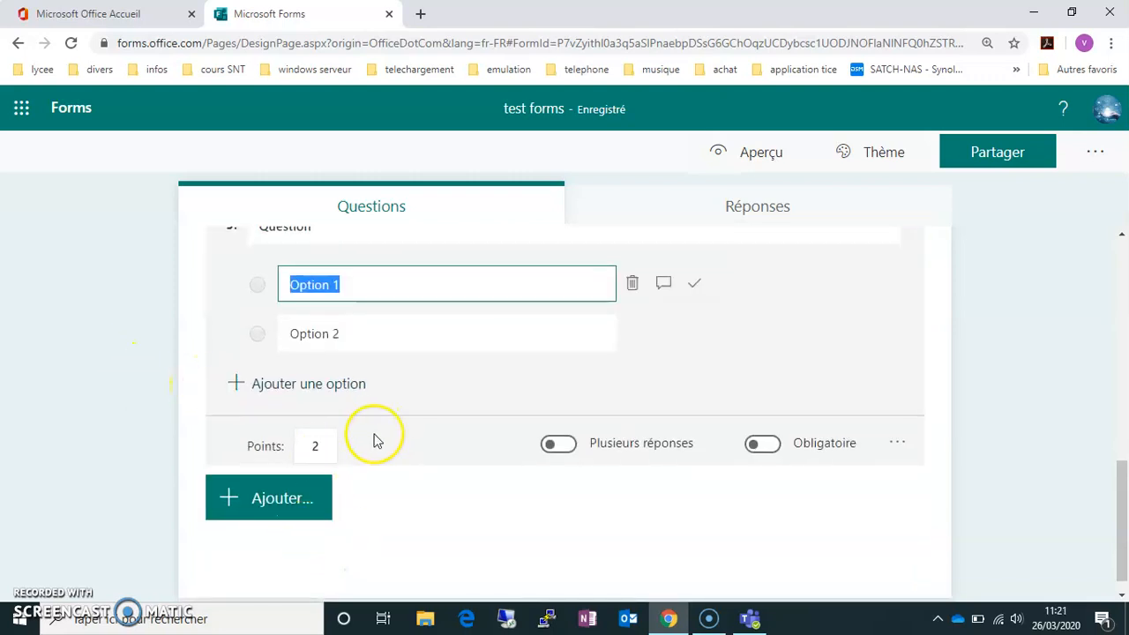
scroll(377, 440, "up", 2)
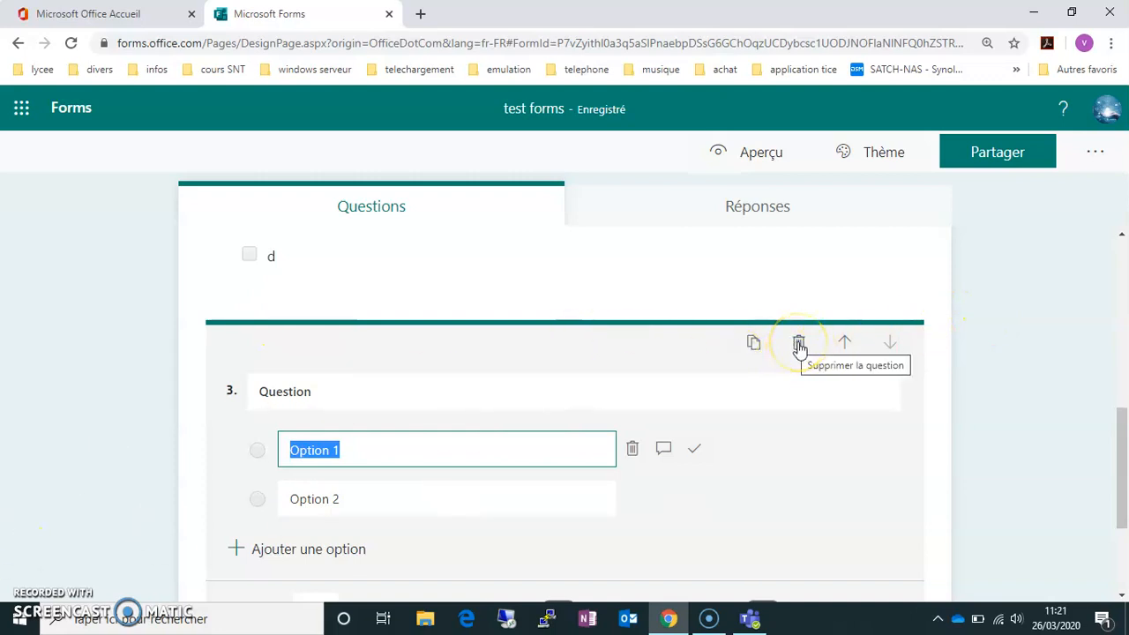
left_click(799, 346)
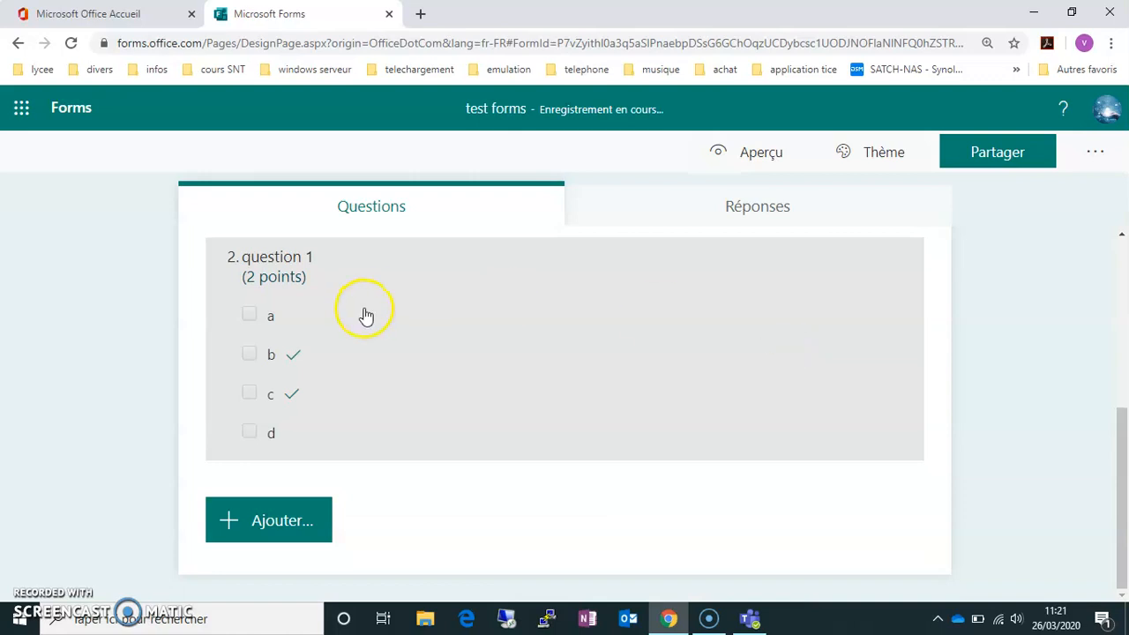
- Move the star rating question below "question 1"
scroll(366, 316, "up", 3)
scroll(406, 395, "down", 3)
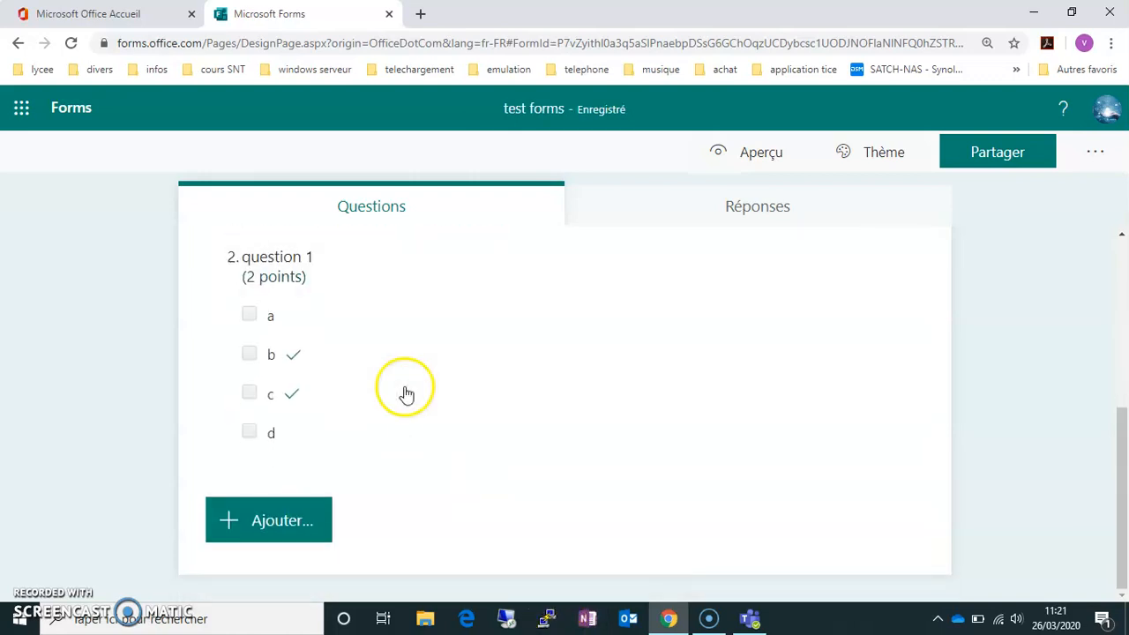
scroll(406, 389, "up", 4)
left_click(309, 505)
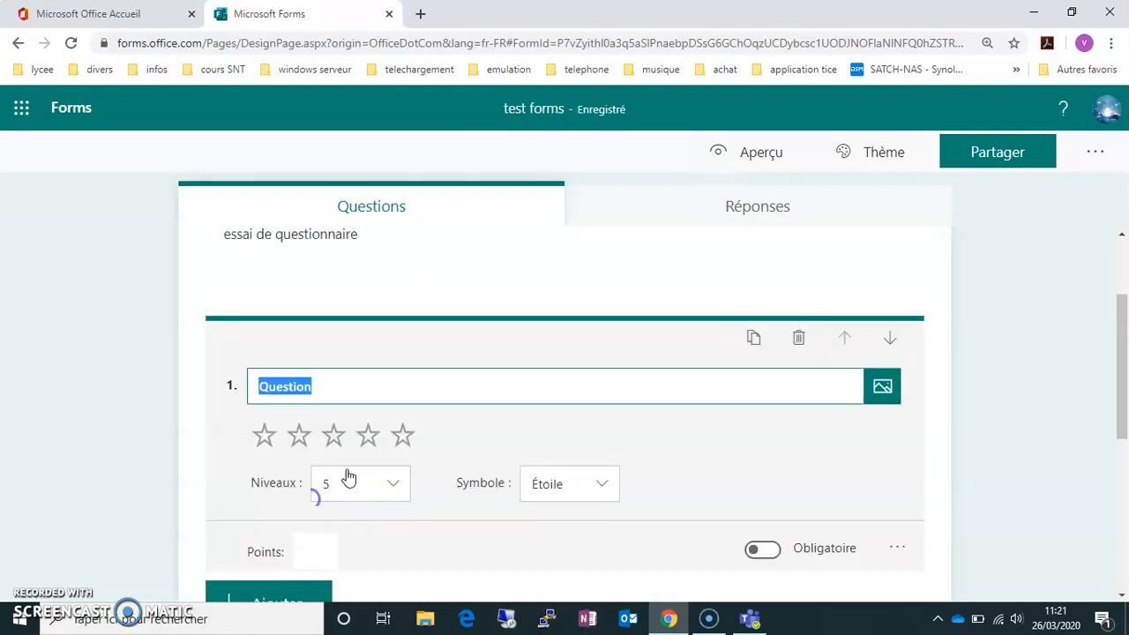
left_click(892, 337)
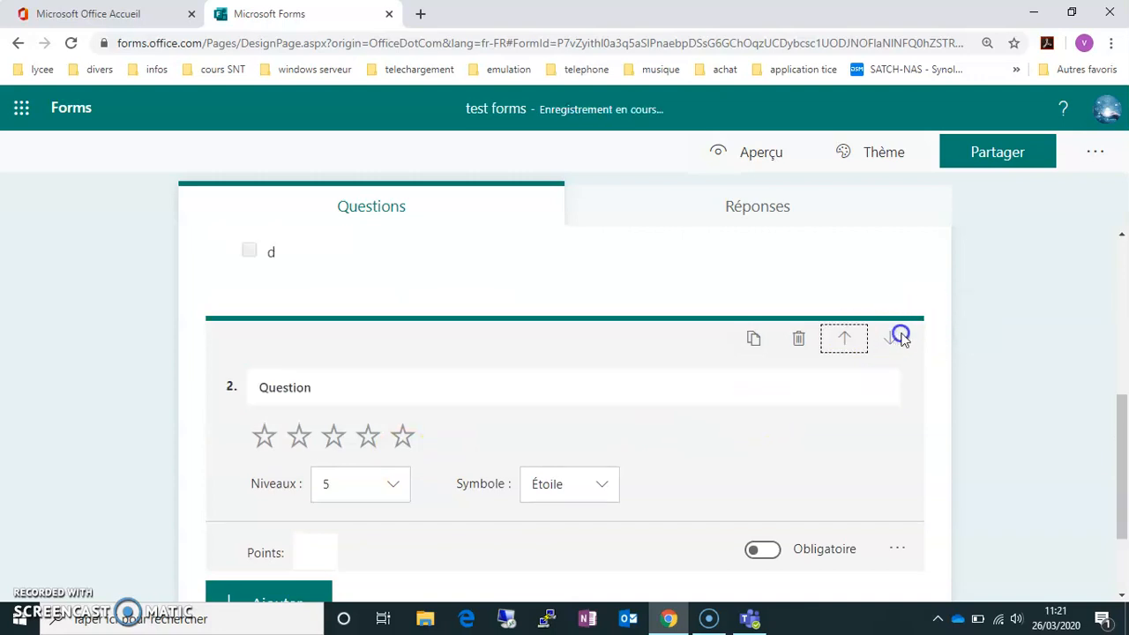
left_click(890, 338)
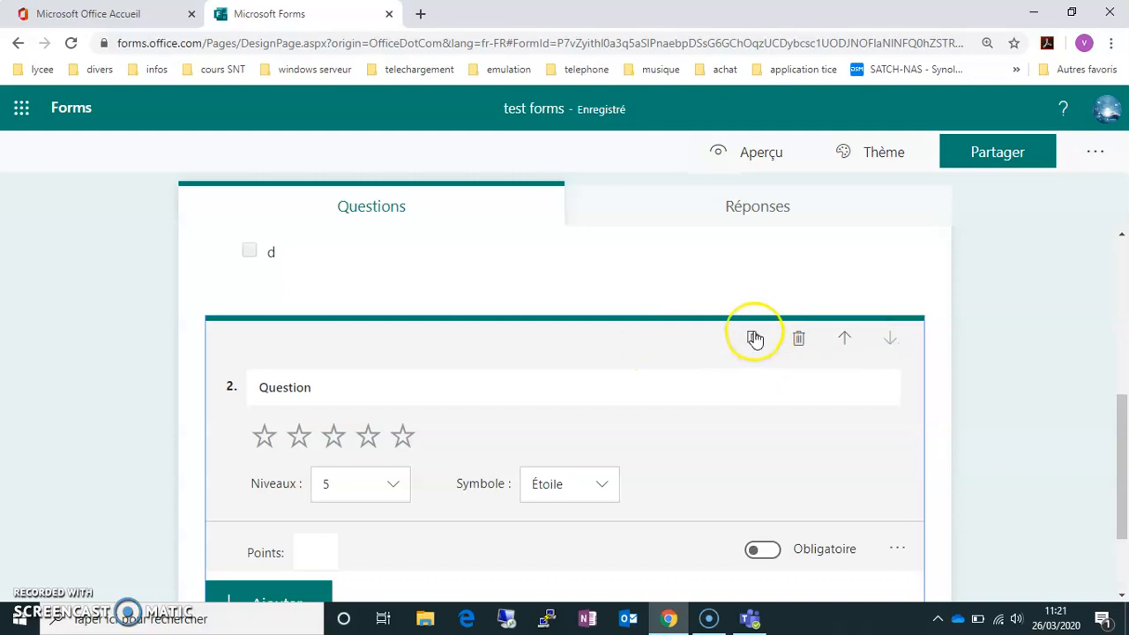
- Add a text (Texte) question after the rating question and enable long answers (Réponse longue) for it
scroll(754, 337, "down", 2)
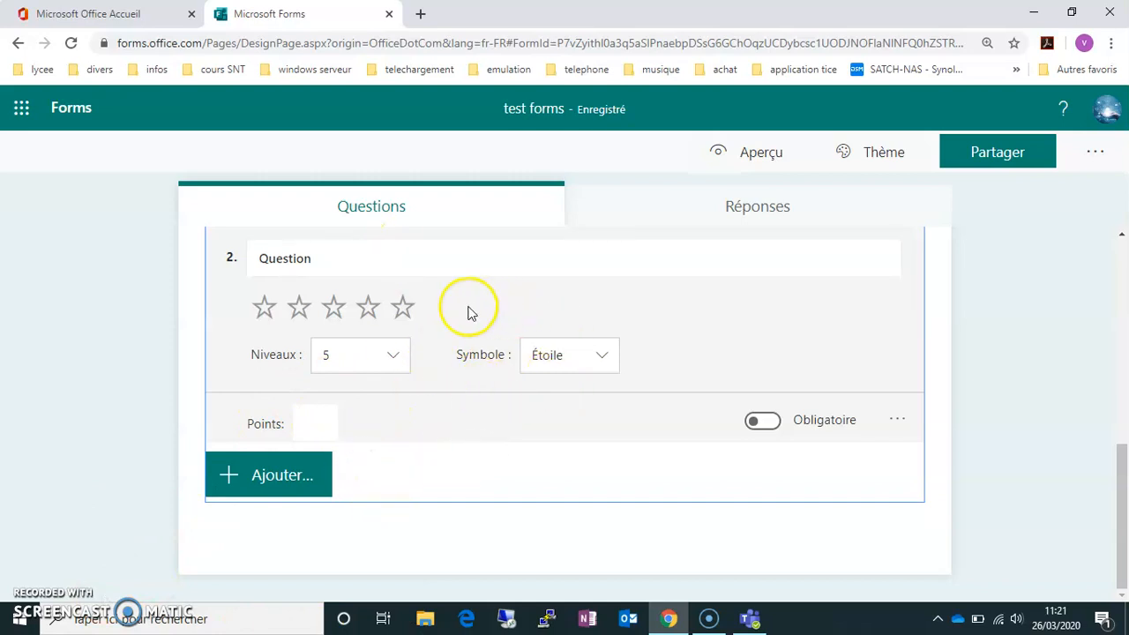
scroll(368, 396, "up", 5)
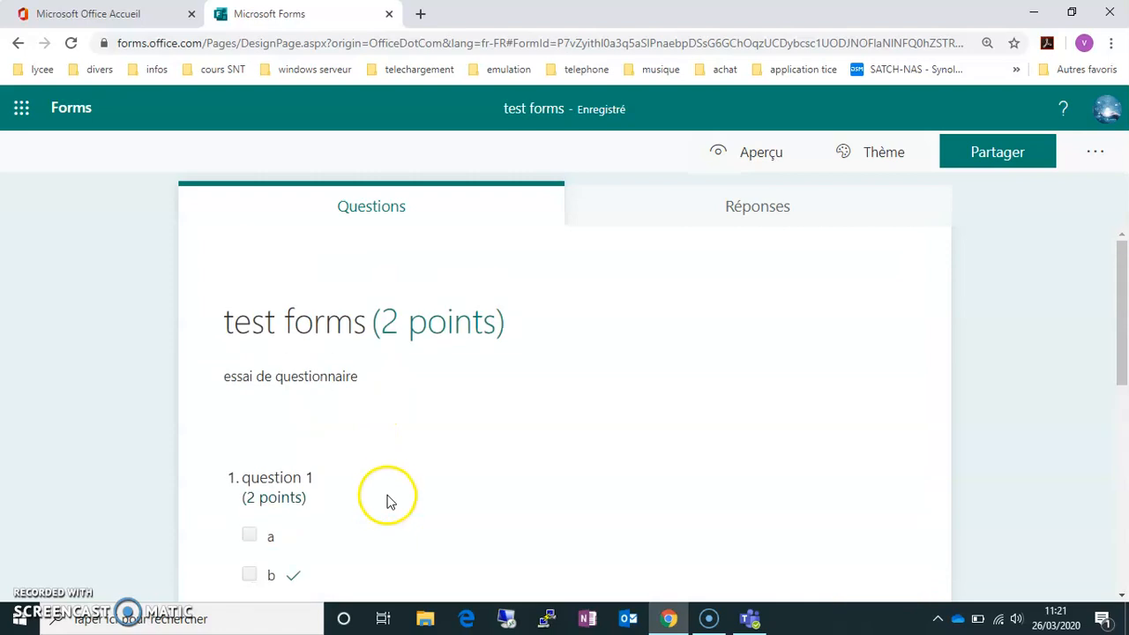
scroll(385, 501, "down", 5)
left_click(305, 479)
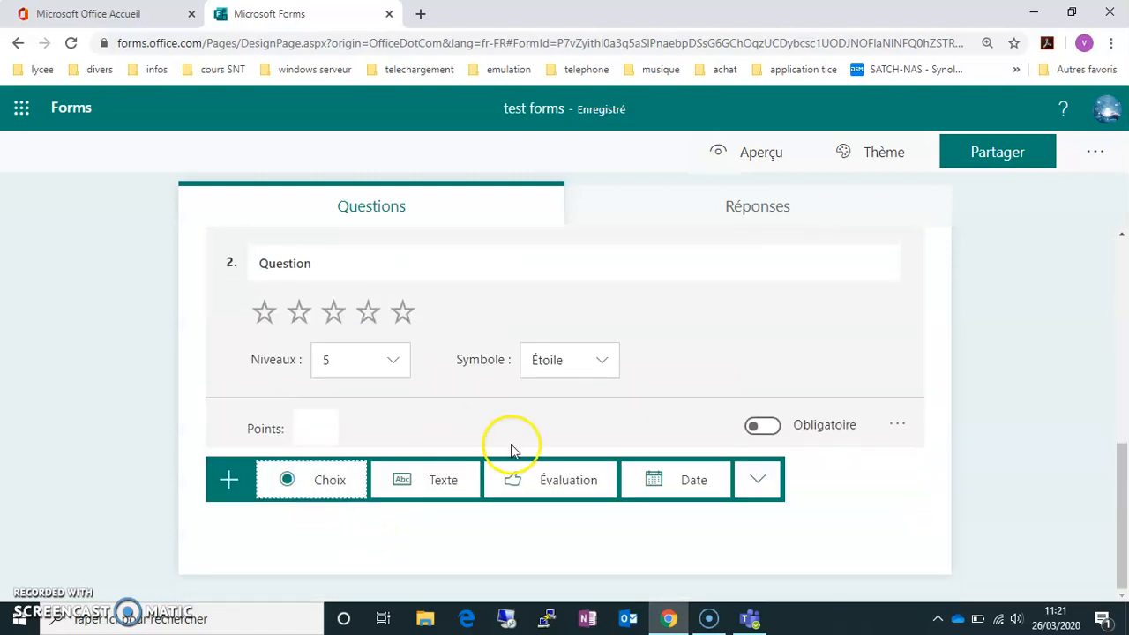
left_click(444, 483)
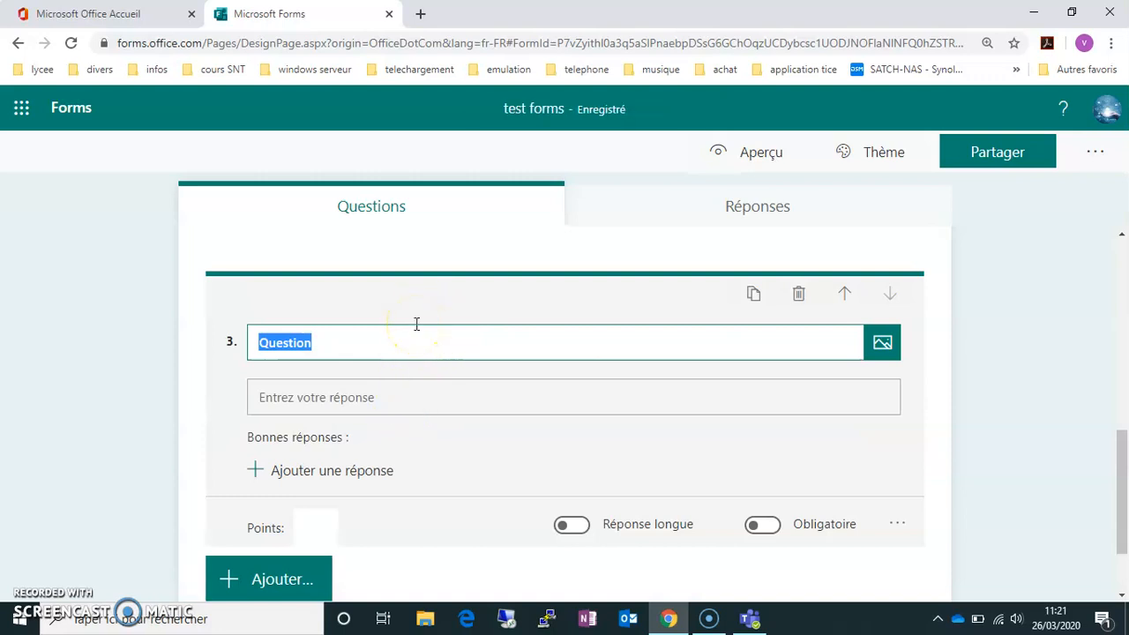
left_click(306, 472)
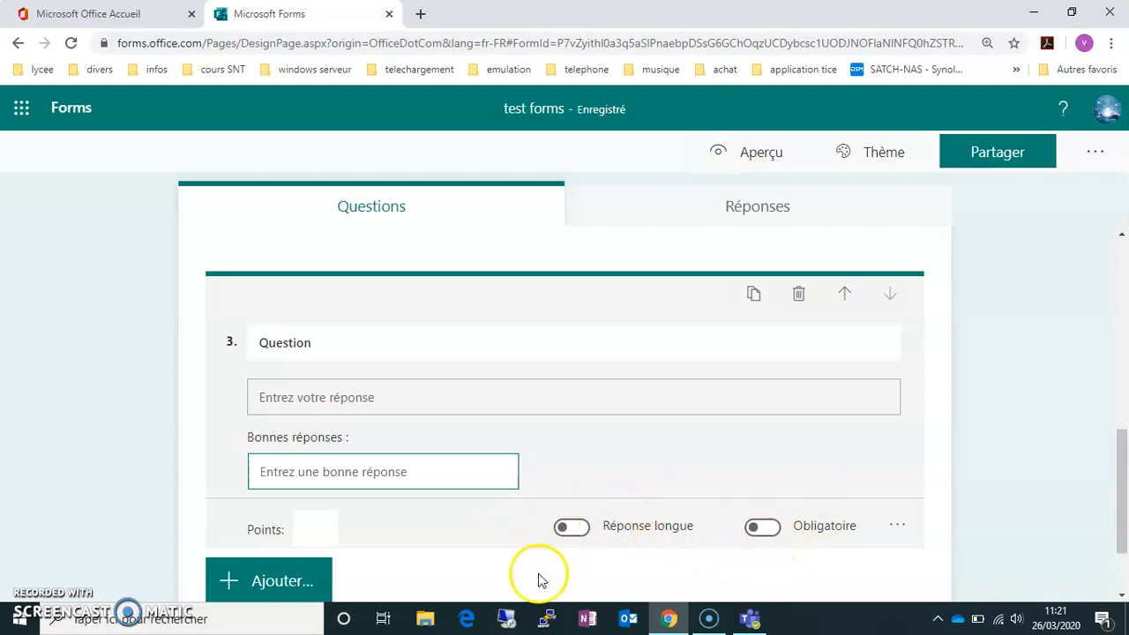
left_click(575, 528)
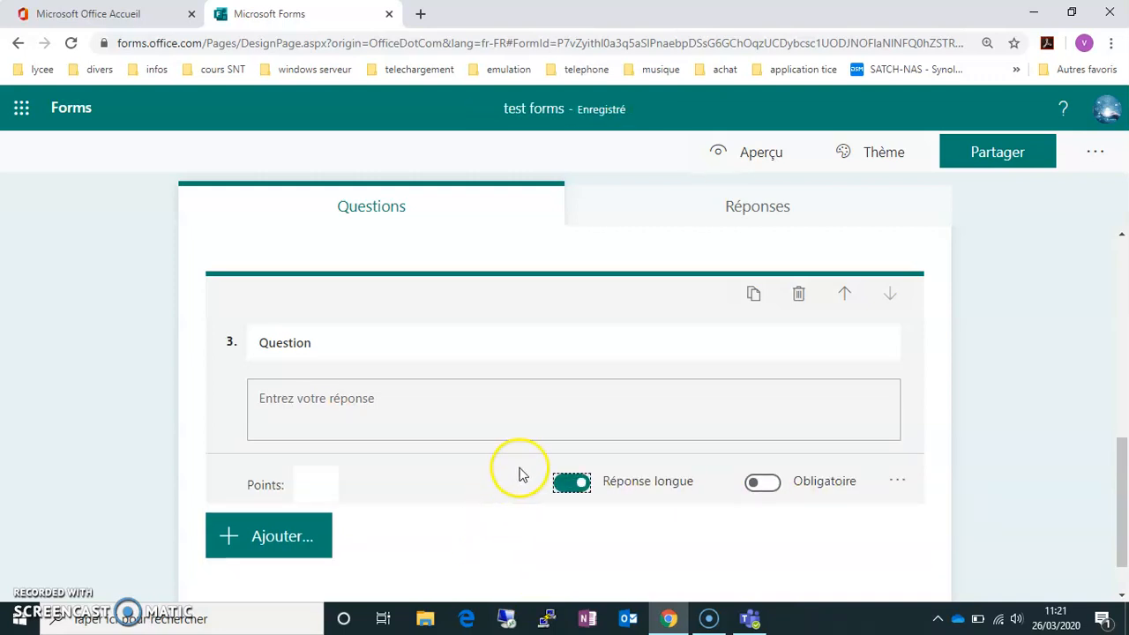
- Add a date (Date) question after the text question and activate its empty points field
left_click(248, 544)
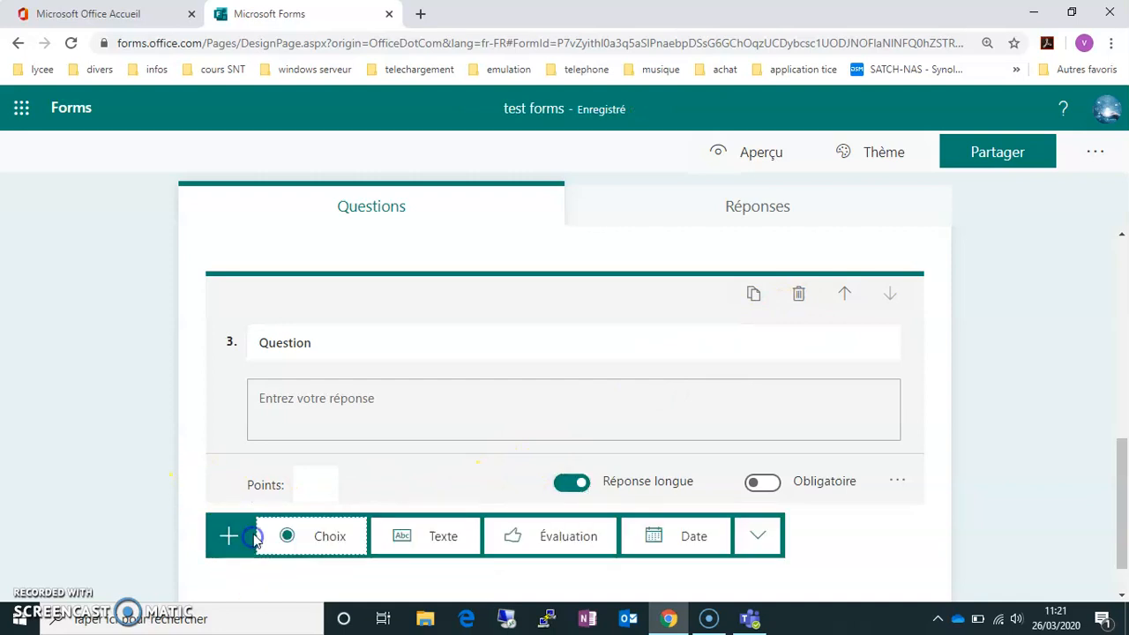
left_click(699, 537)
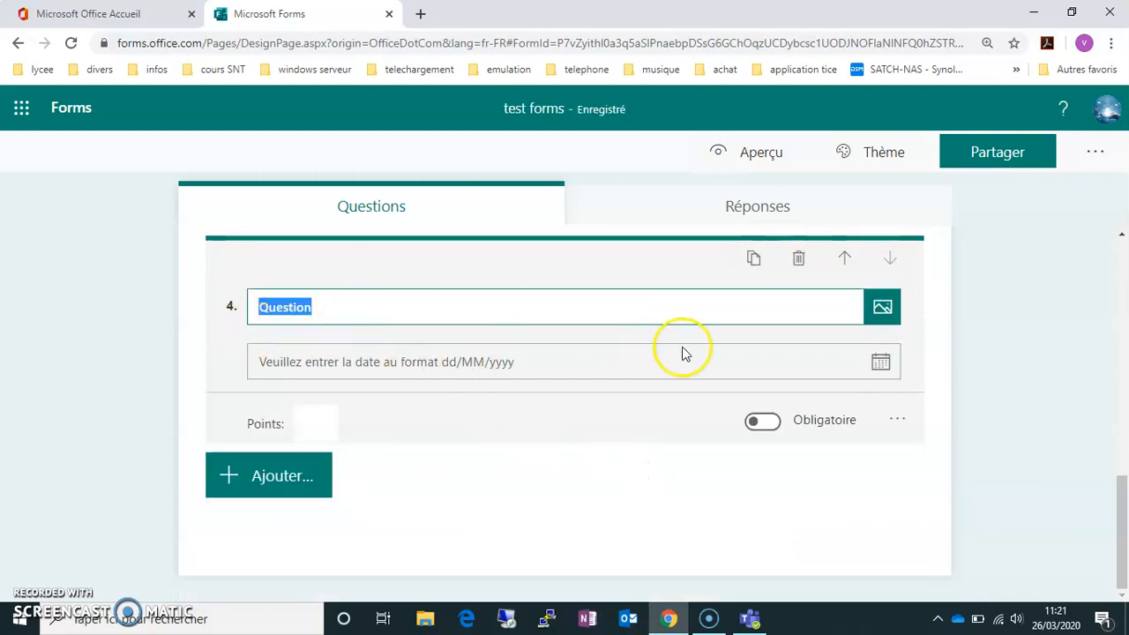
left_click(333, 364)
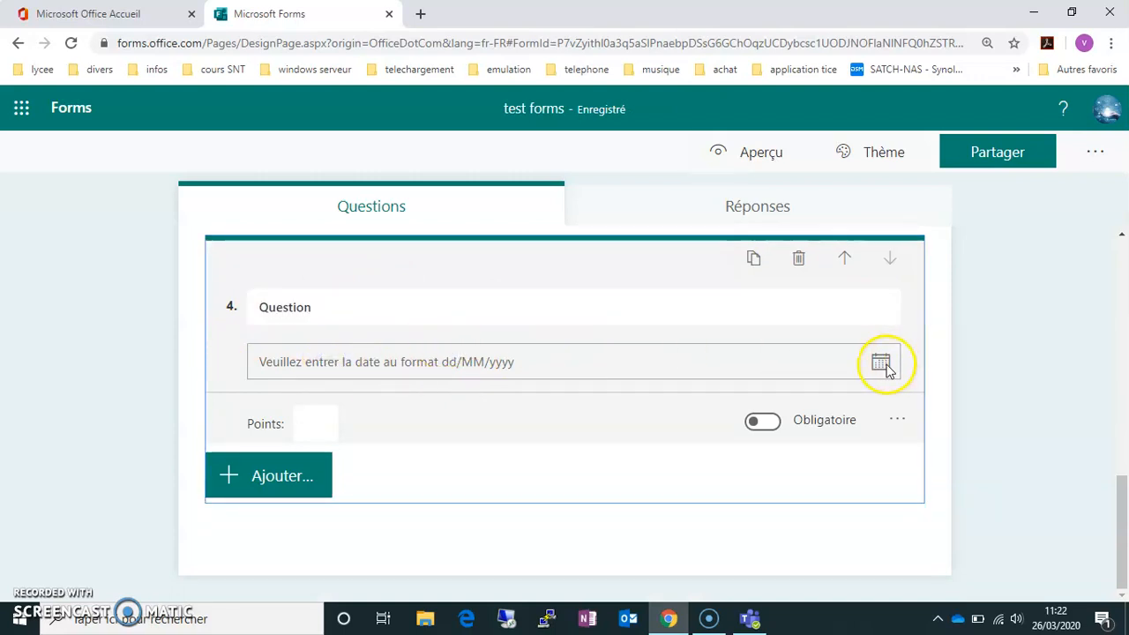
left_click(308, 425)
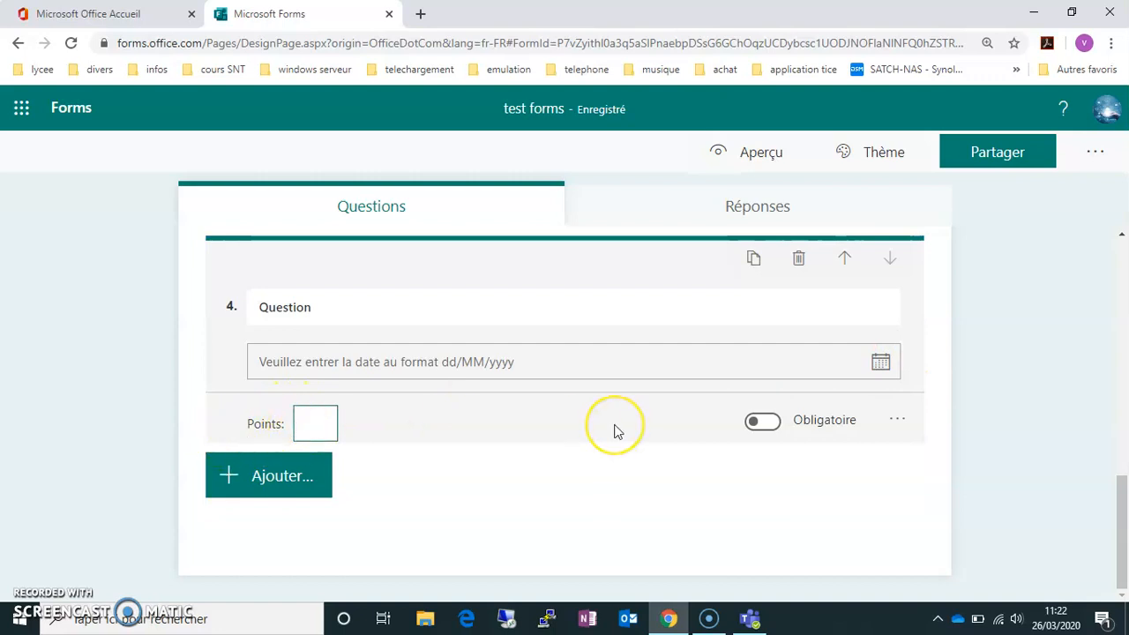
scroll(618, 432, "up", 5)
scroll(618, 432, "down", 5)
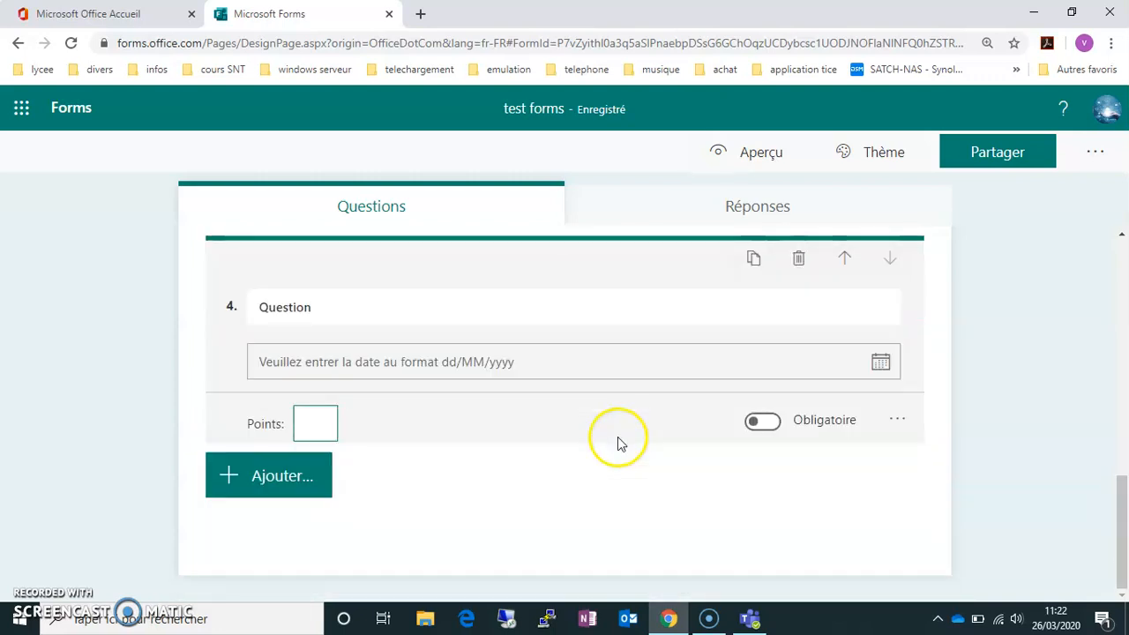
left_click(290, 492)
left_click(763, 487)
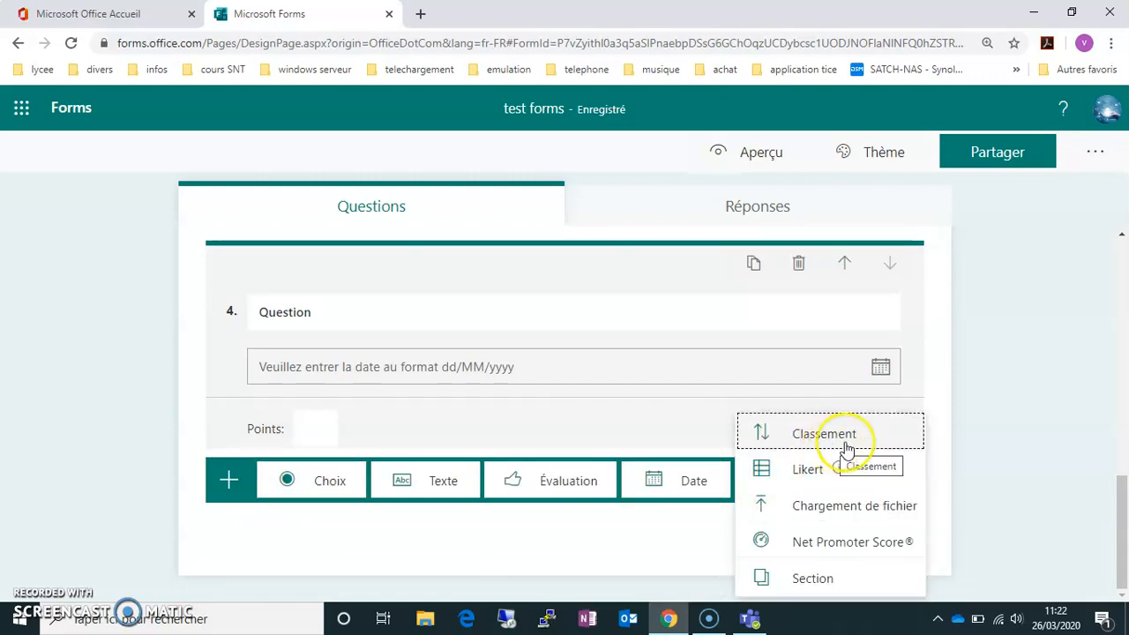
left_click(1010, 453)
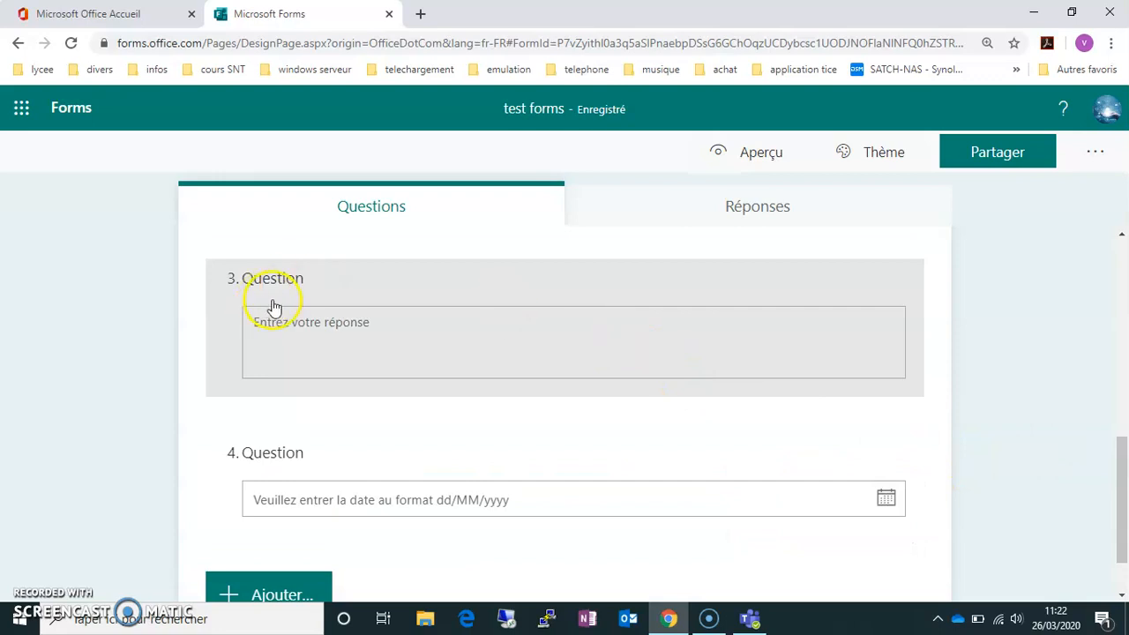
- Preview the "test forms" questionnaire as respondents see it on a computer, look through all its questions and return to editing
scroll(1058, 312, "up", 10)
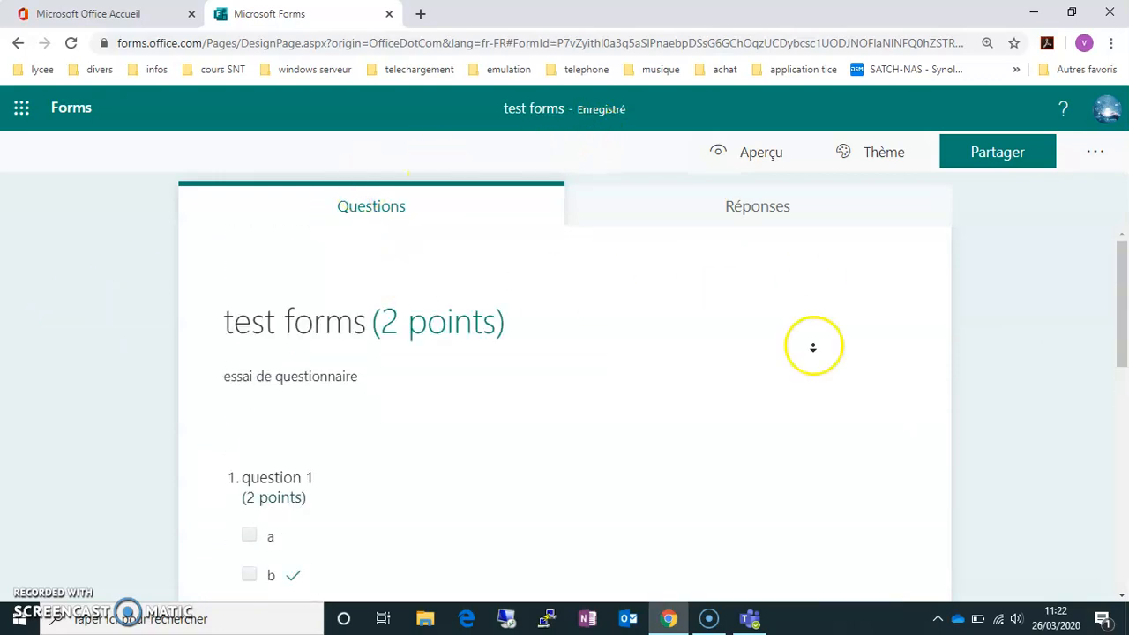
left_click(759, 161)
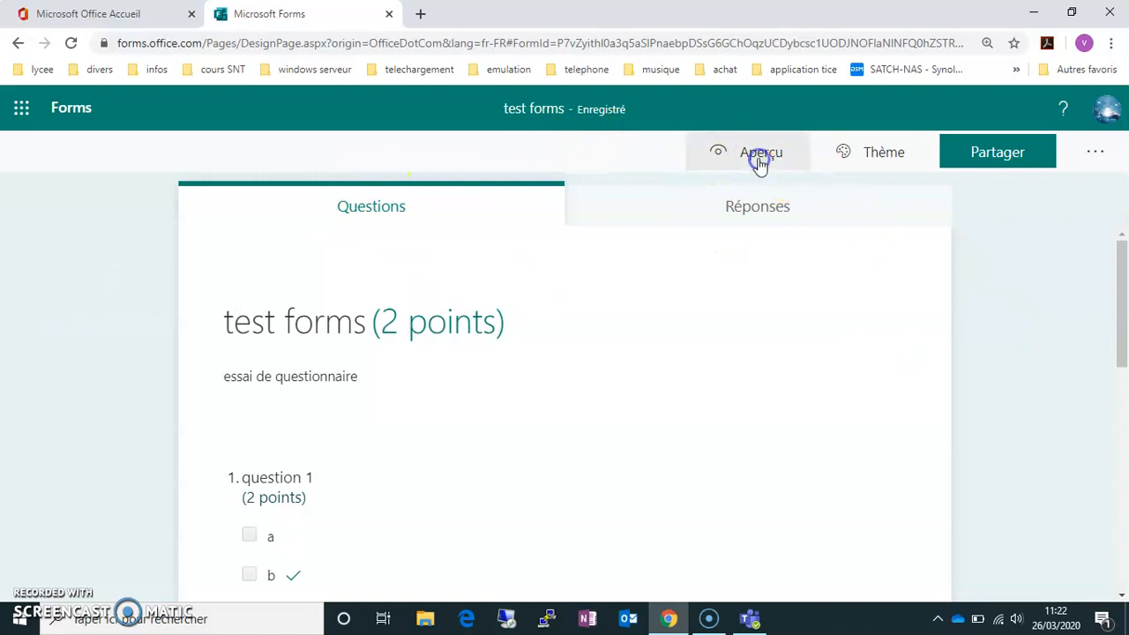
scroll(435, 339, "down", 4)
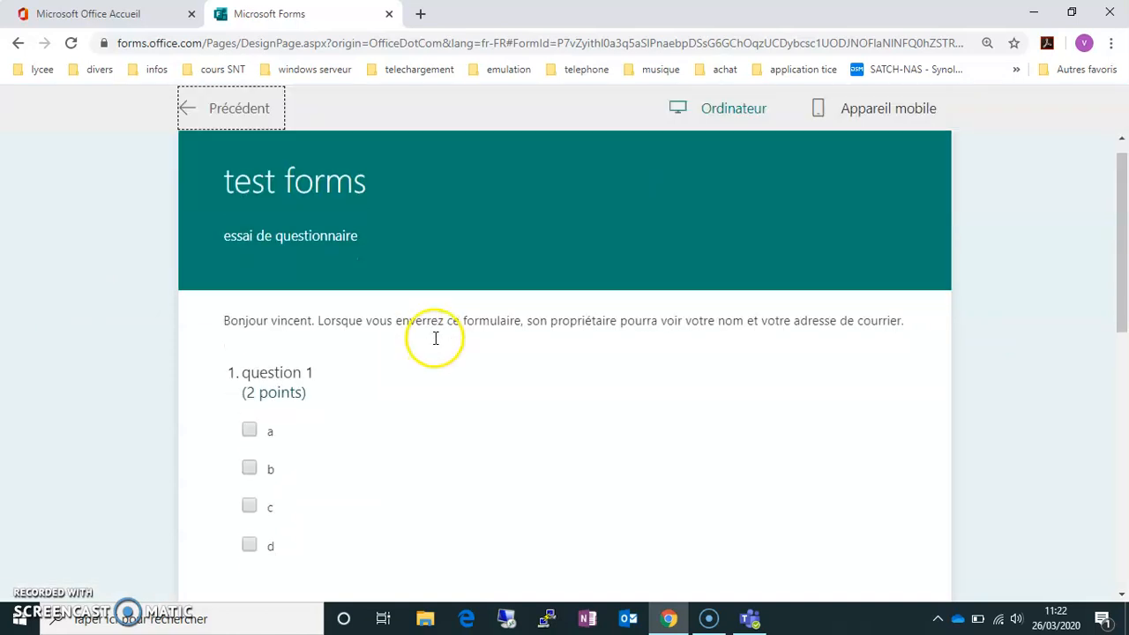
scroll(434, 339, "down", 3)
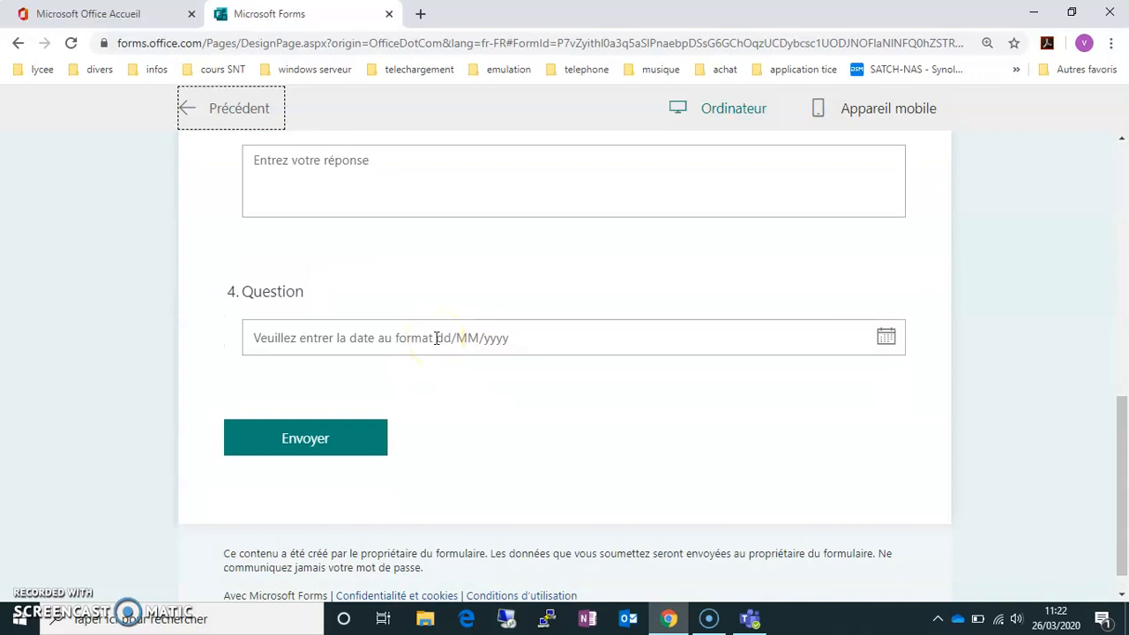
scroll(437, 338, "up", 7)
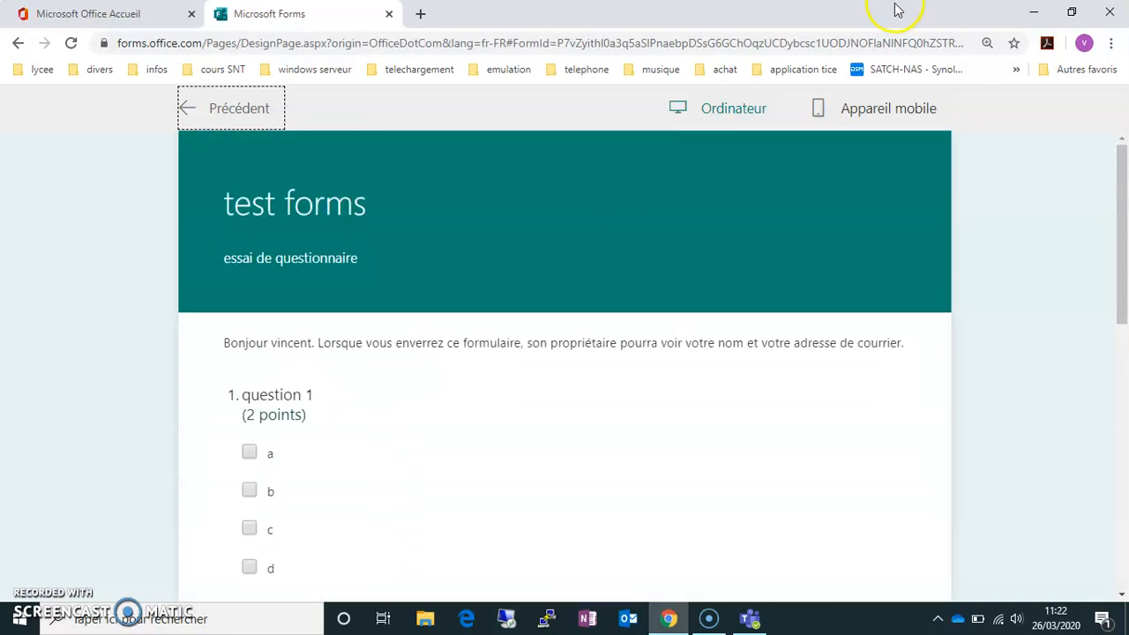
left_click(176, 101)
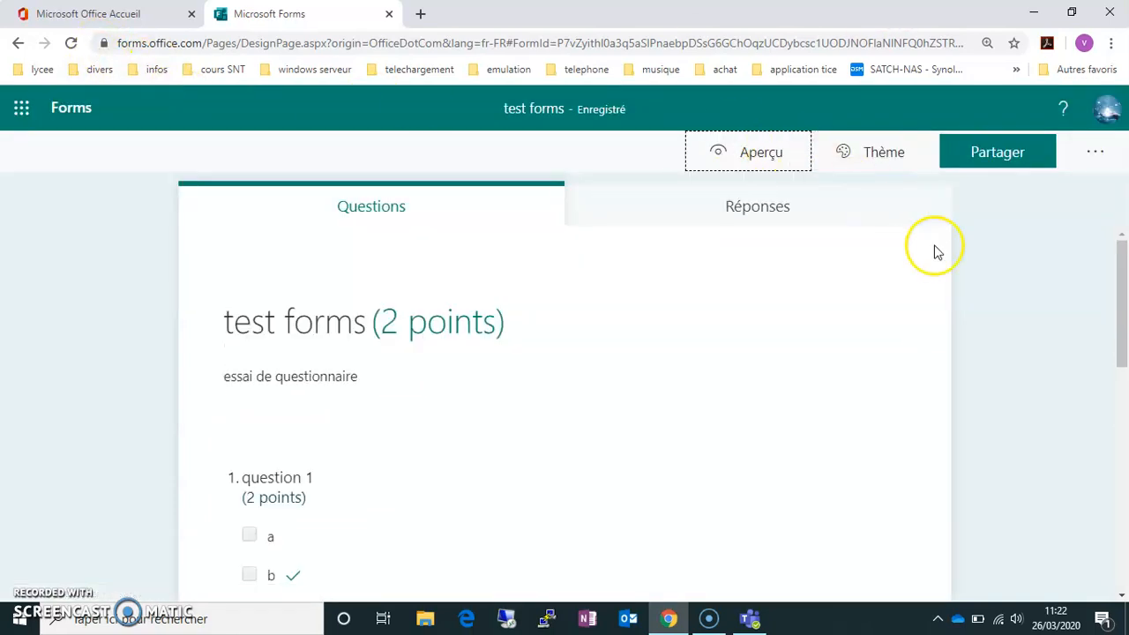
- View the responses page of "test forms" and open the existing questionnaire "LE VOCABULAIRE DES RÉSEAUX SOCIAUX" from the list of own forms
left_click(755, 210)
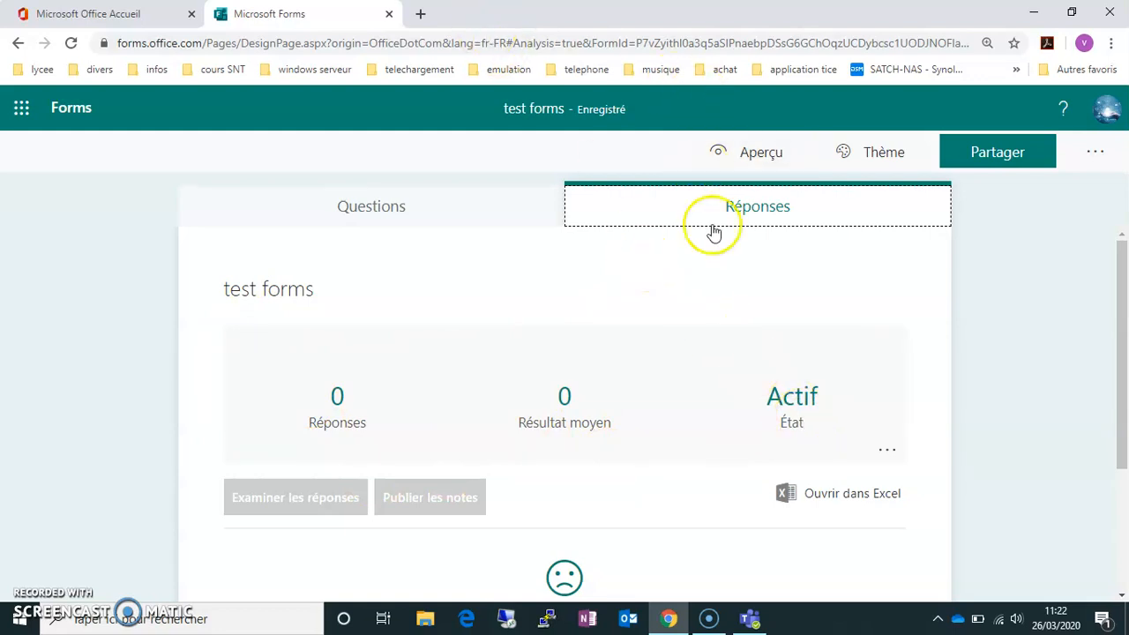
left_click(69, 109)
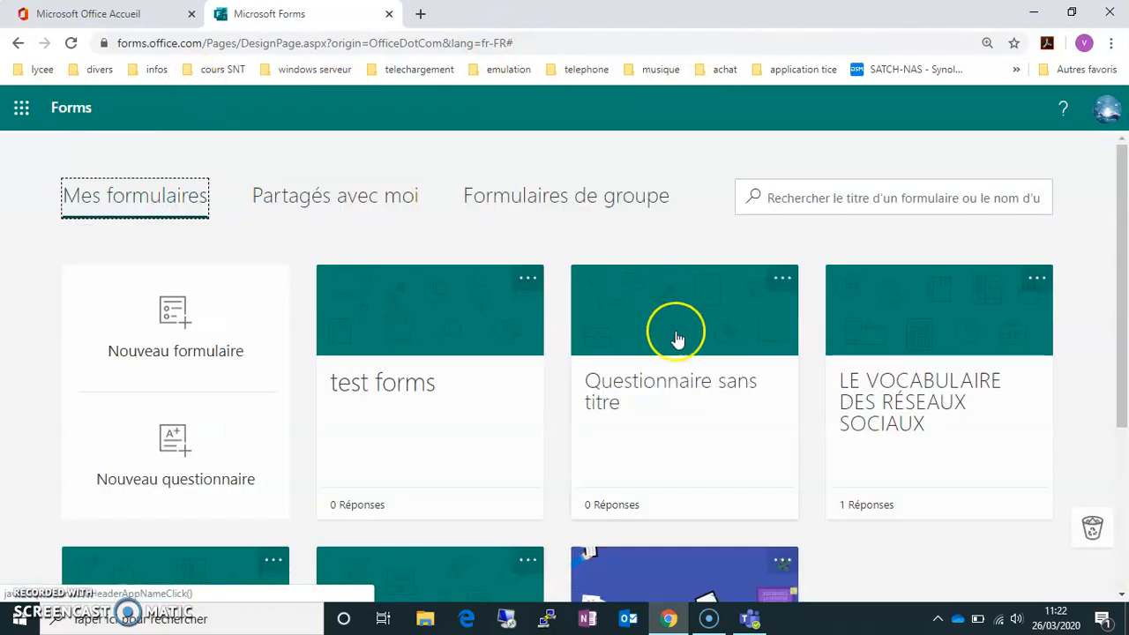
scroll(681, 385, "down", 2)
left_click(895, 221)
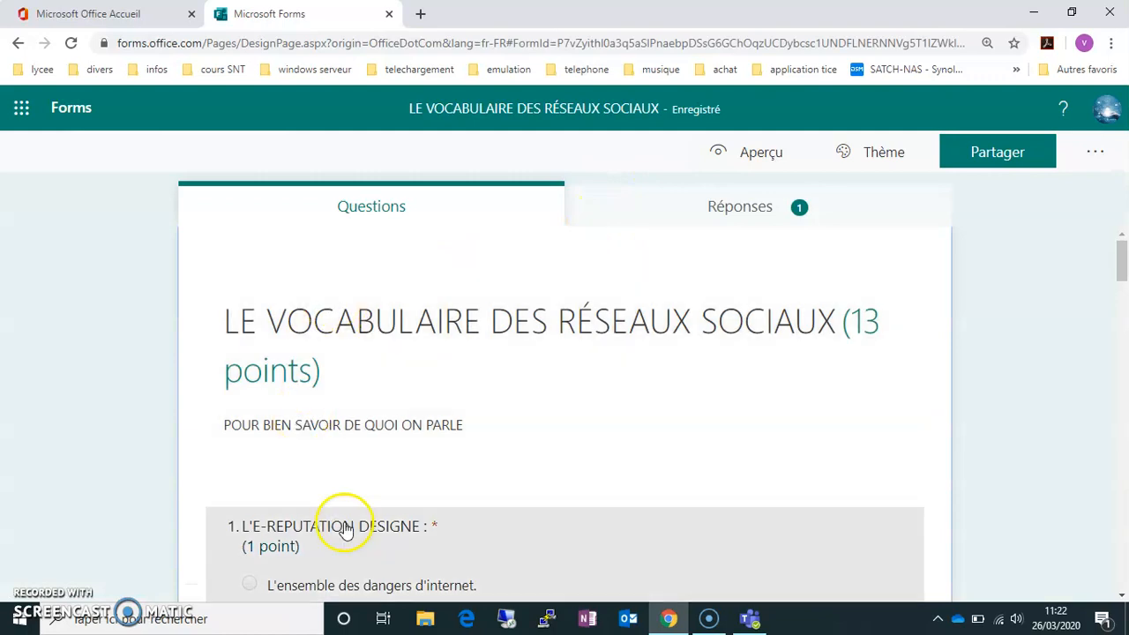
- Show the responses to "LE VOCABULAIRE DES RÉSEAUX SOCIAUX" and examine the summary and the answer statistics of each question
left_click(758, 218)
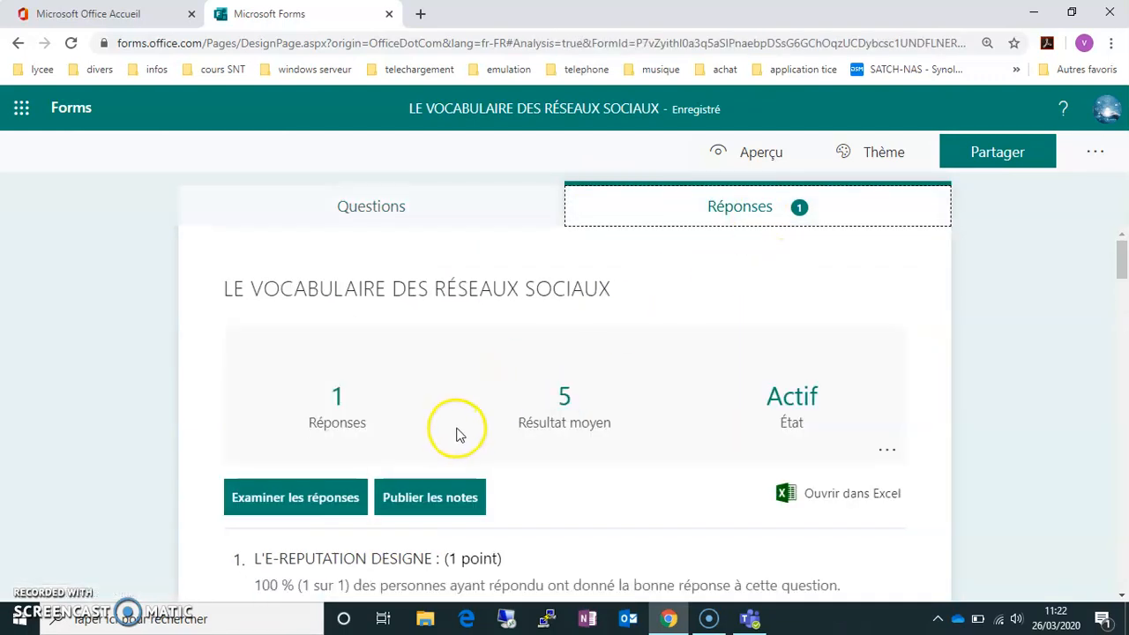
scroll(457, 434, "down", 5)
scroll(456, 434, "down", 15)
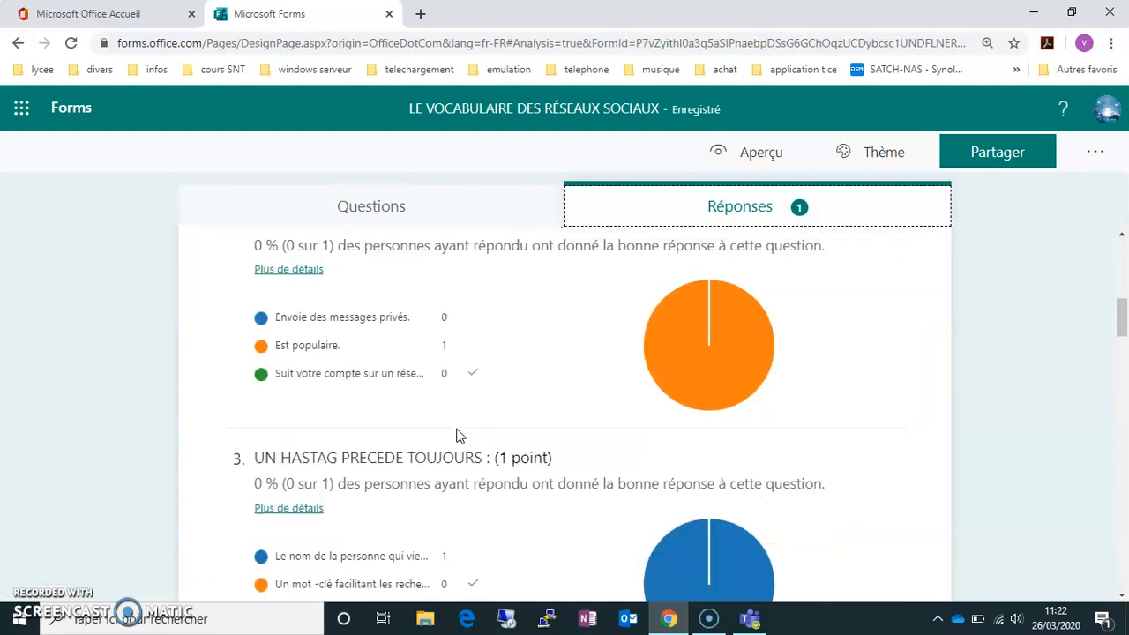
scroll(457, 434, "down", 15)
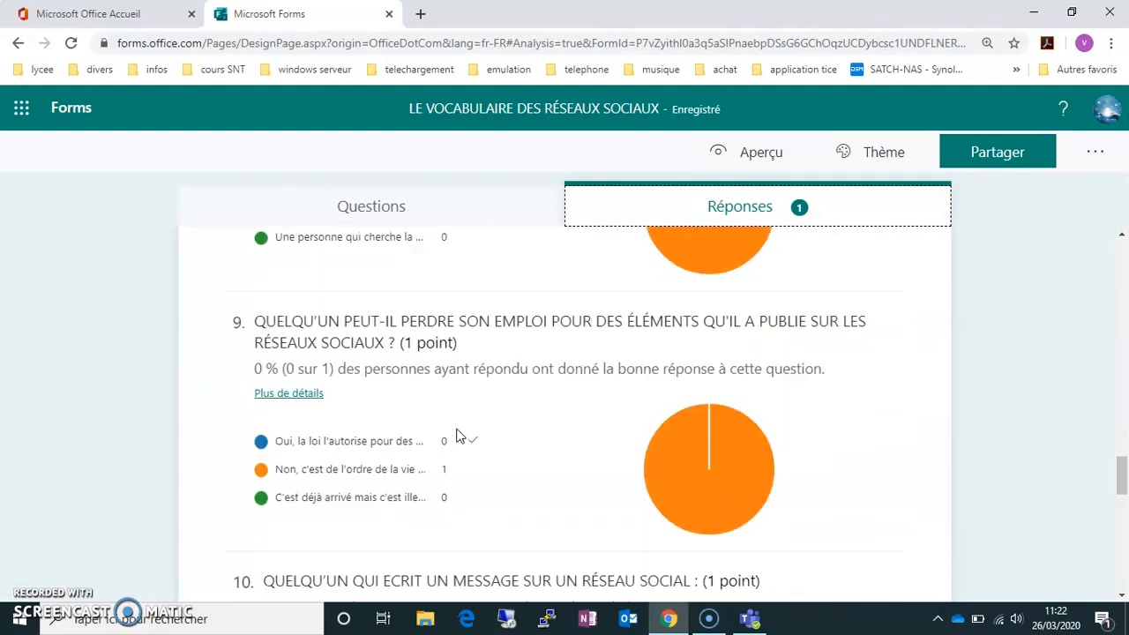
scroll(456, 434, "up", 20)
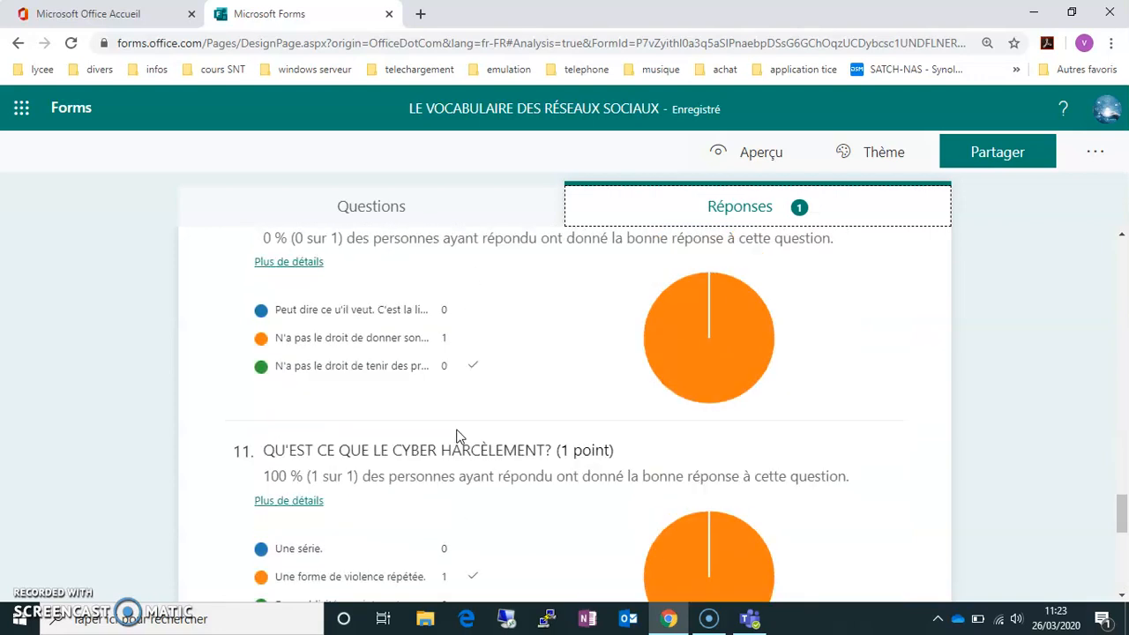
scroll(455, 436, "up", 5)
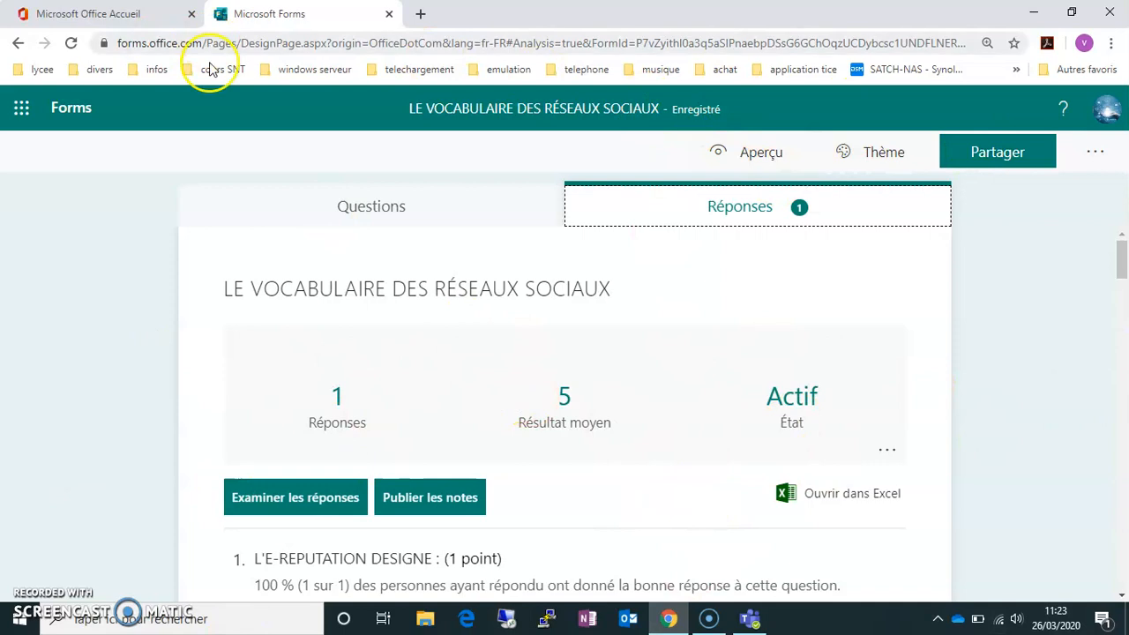
- Switch to Microsoft Teams and open the grades (Notes) of the "Seconde 2" team
left_click(750, 618)
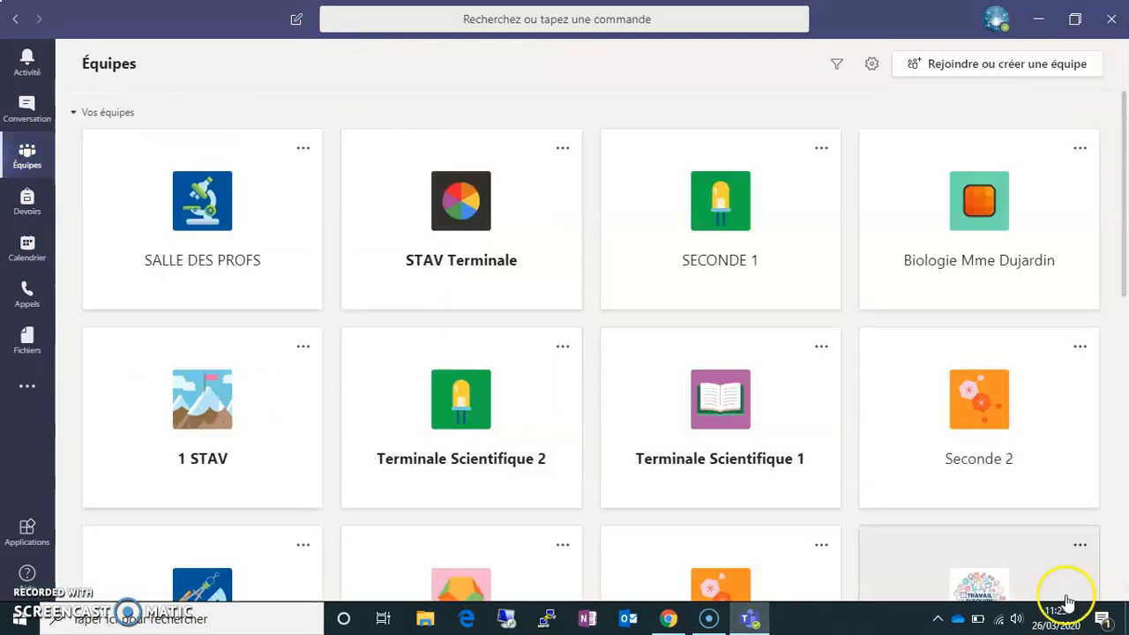
left_click(996, 411)
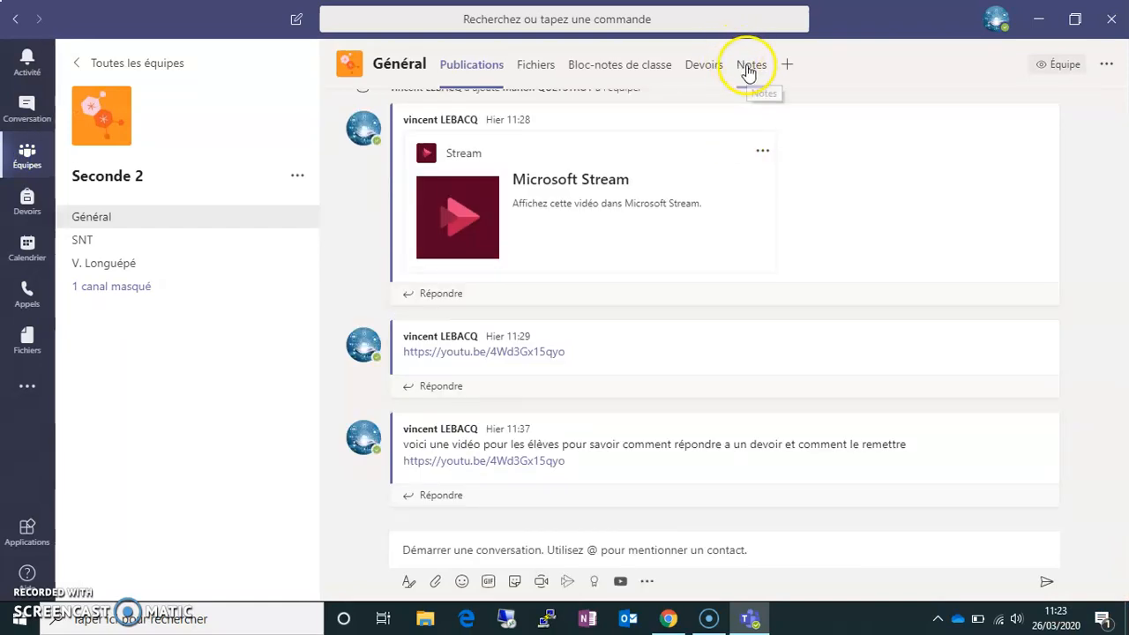
left_click(748, 71)
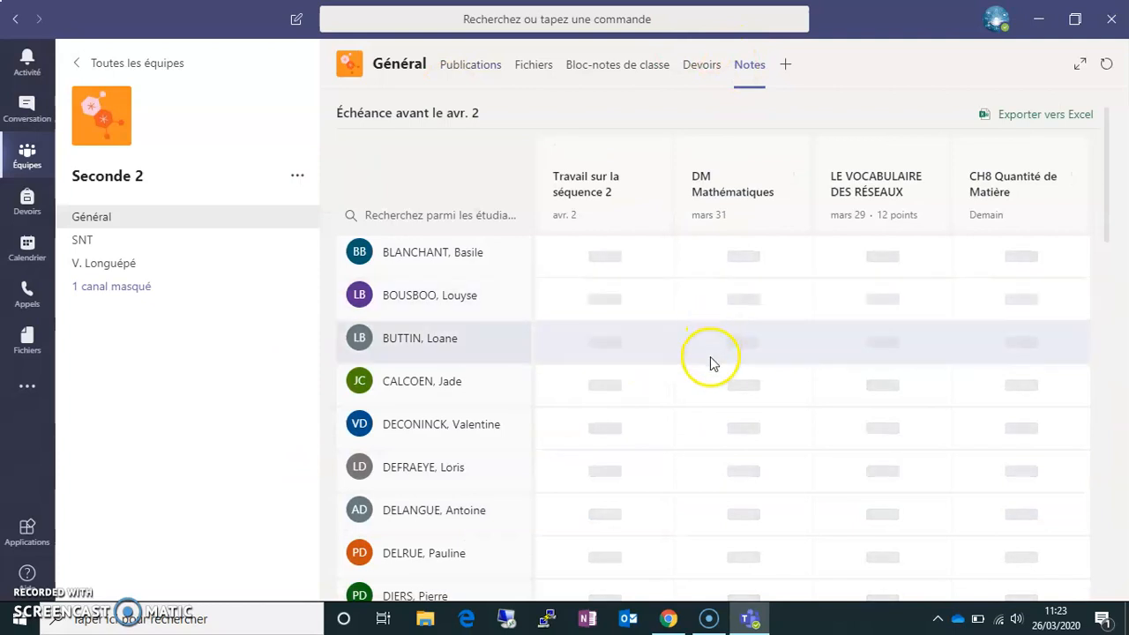
- Examine the students' grades for the assignment "LE VOCABULAIRE DES RÉSEAUX" across the whole class list
scroll(863, 396, "down", 4)
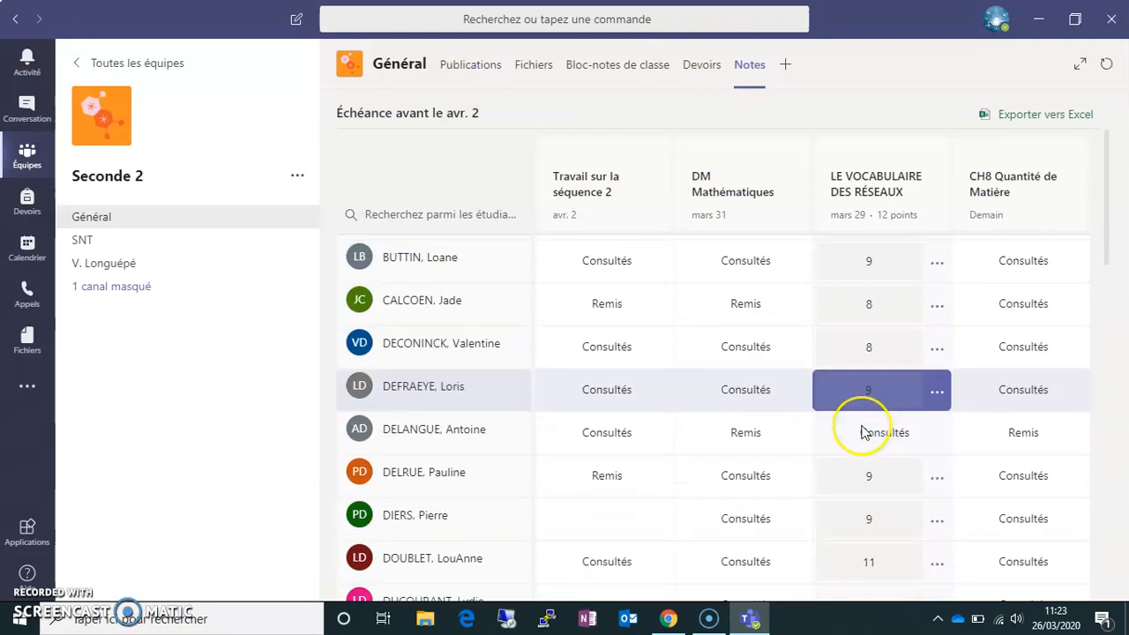
scroll(864, 433, "down", 5)
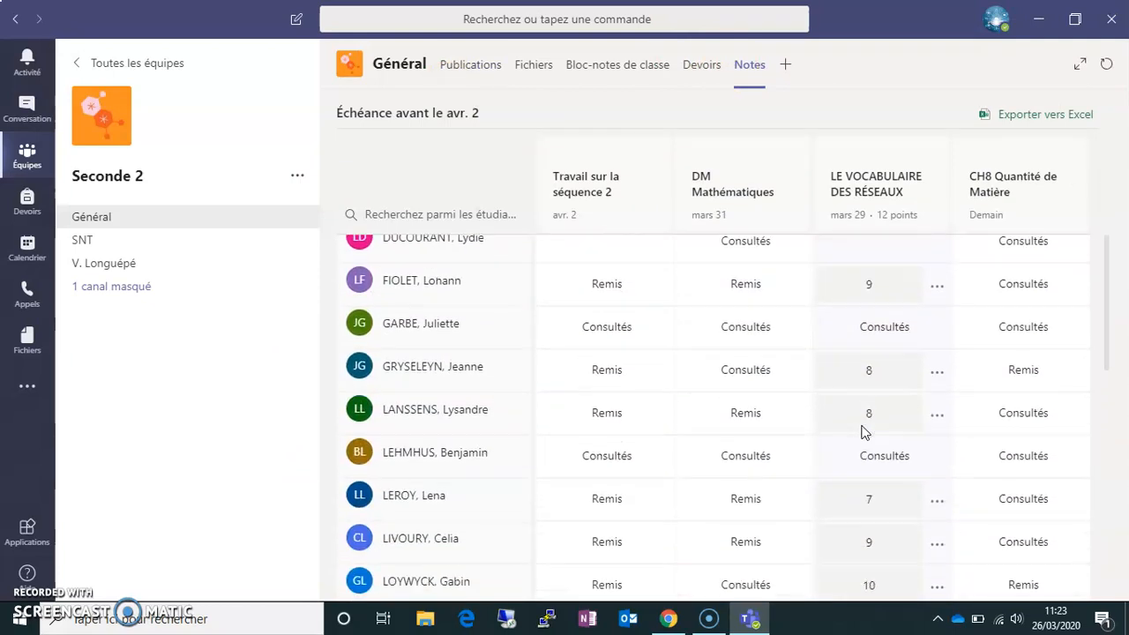
scroll(863, 430, "down", 2)
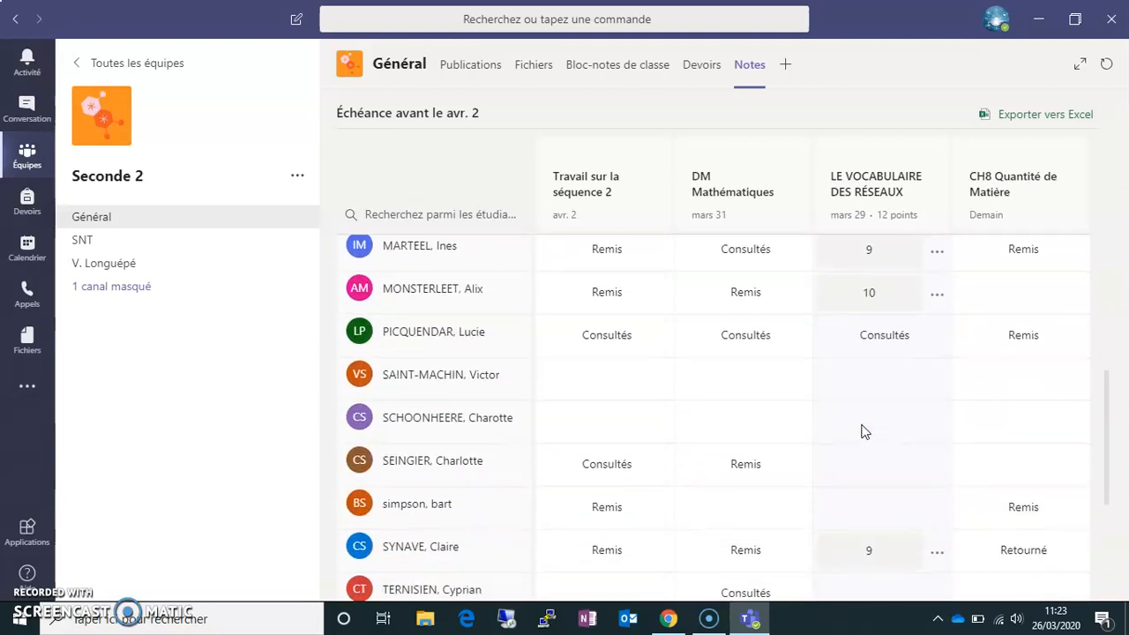
scroll(864, 431, "down", 5)
scroll(863, 431, "down", 1)
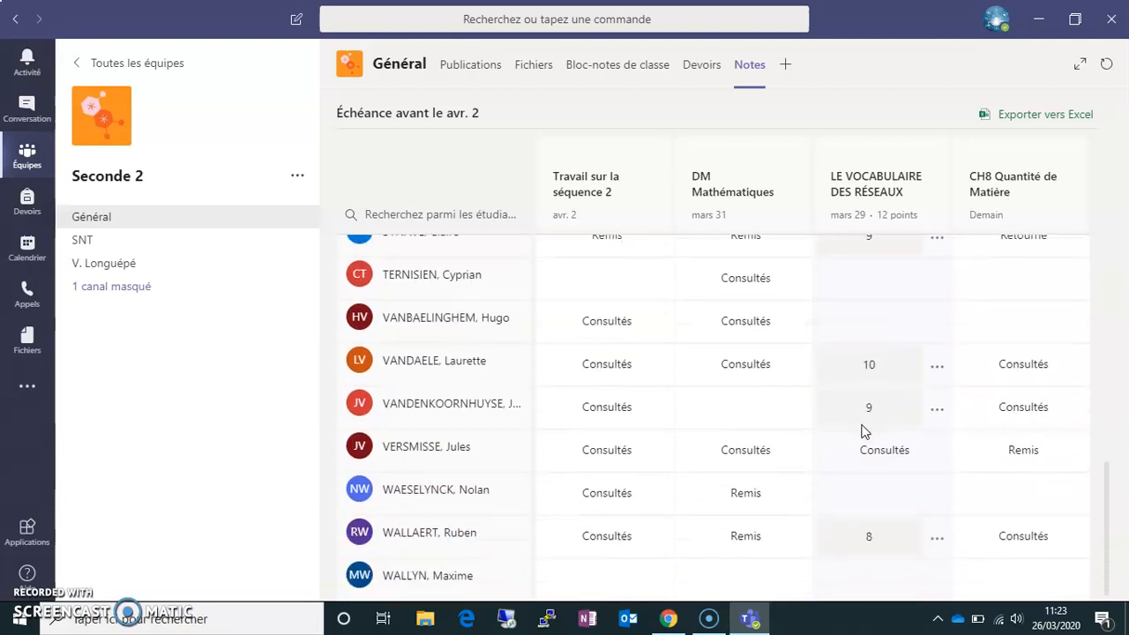
scroll(863, 430, "up", 14)
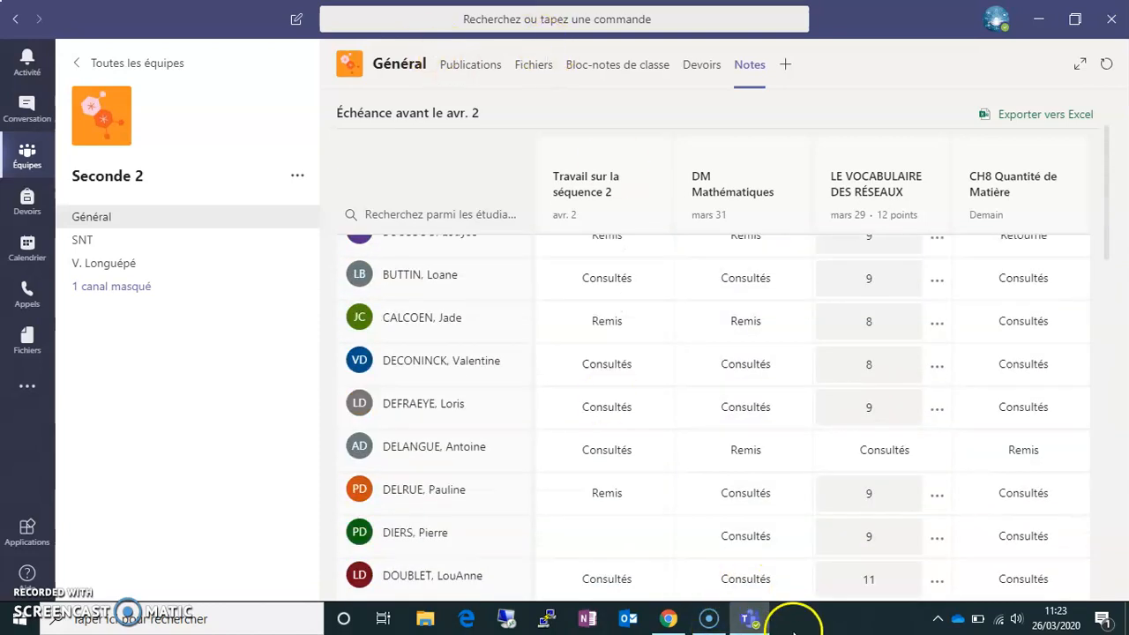
- Switch back to Microsoft Forms in Chrome and review the answer charts of the social network vocabulary questionnaire question by question
left_click(669, 619)
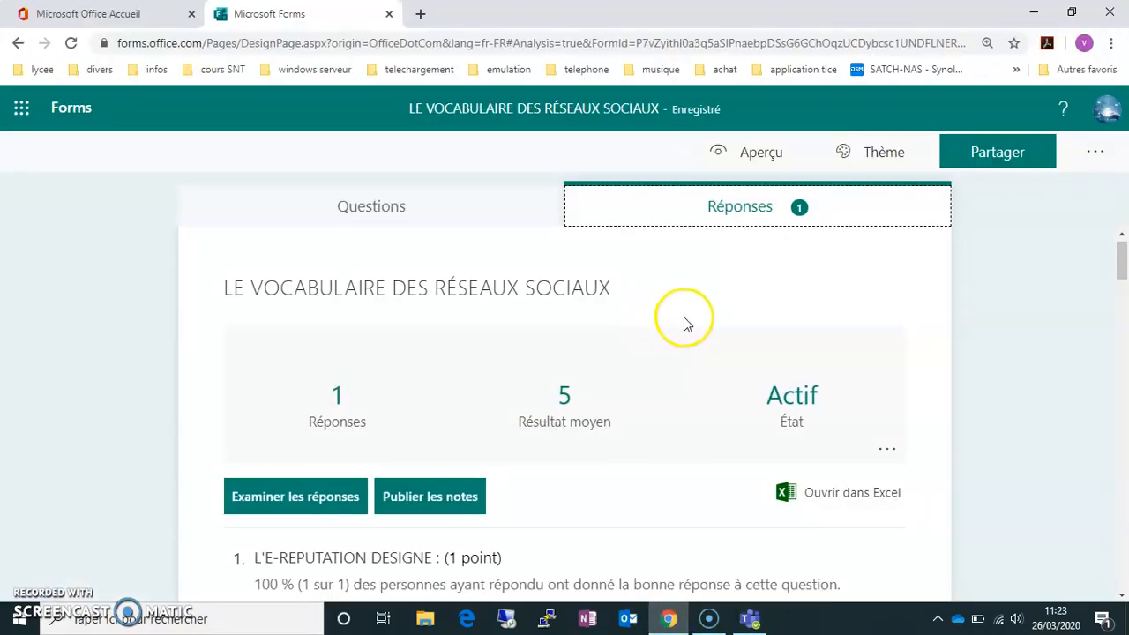
scroll(684, 319, "down", 4)
scroll(685, 319, "down", 3)
scroll(685, 319, "down", 5)
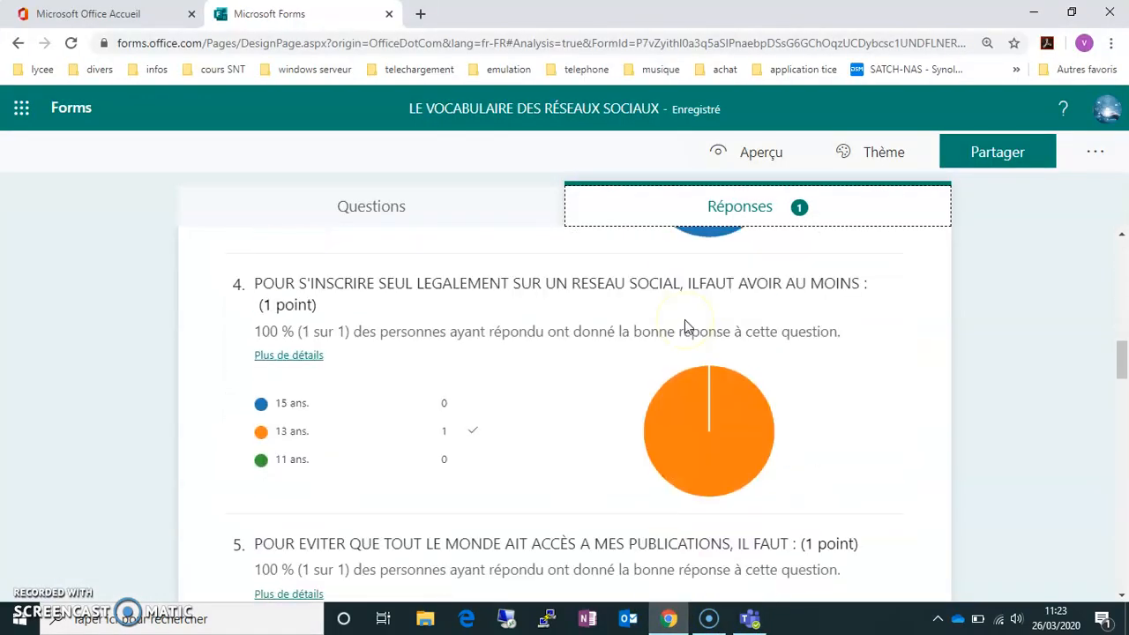
scroll(685, 319, "down", 6)
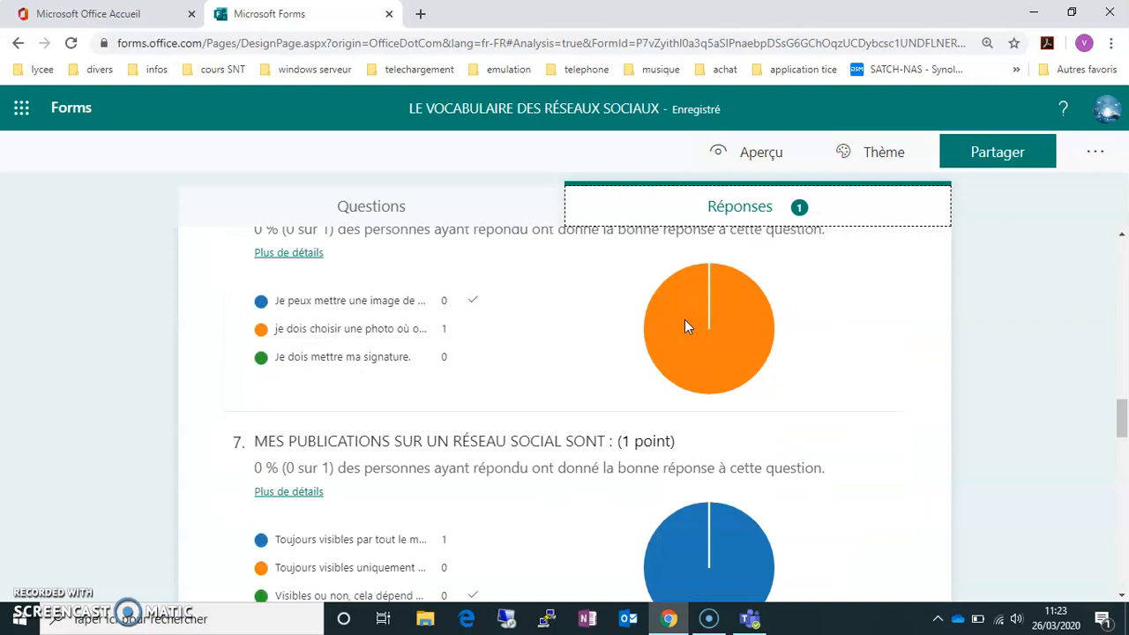
scroll(684, 319, "down", 3)
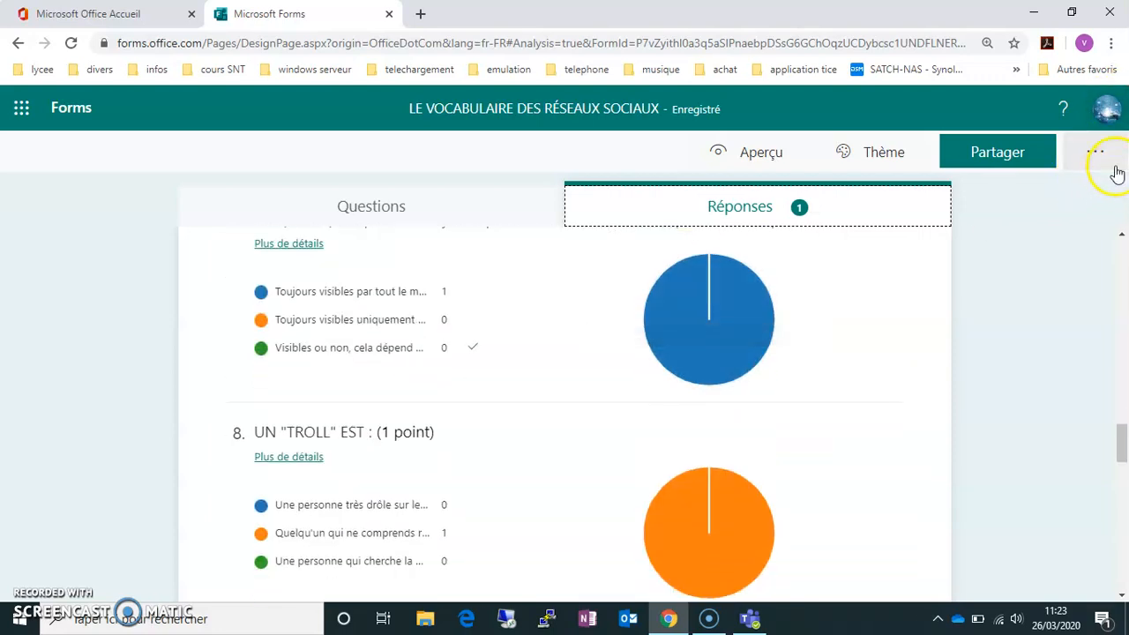